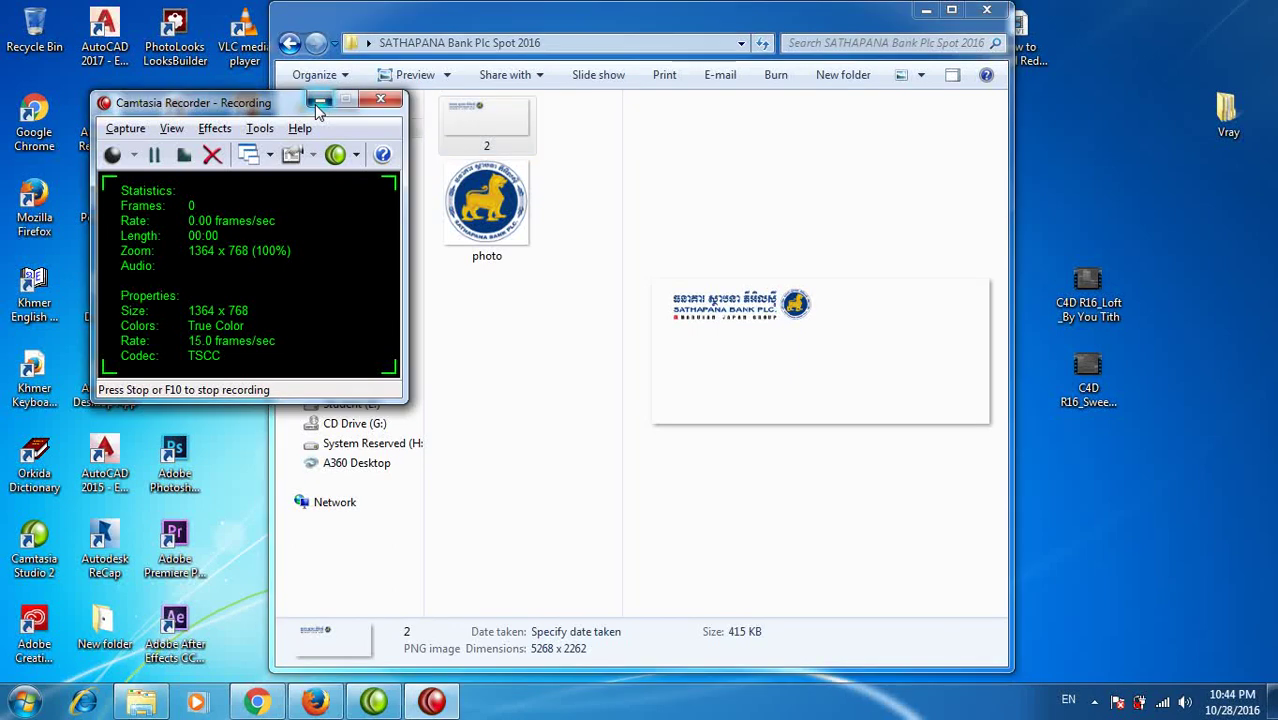
# Maximize the bank folder, preview banner image 2, and launch Illustrator CC 2014 from Start.
pyautogui.click(952, 11)
pyautogui.click(208, 190)
pyautogui.click(197, 114)
pyautogui.click(204, 183)
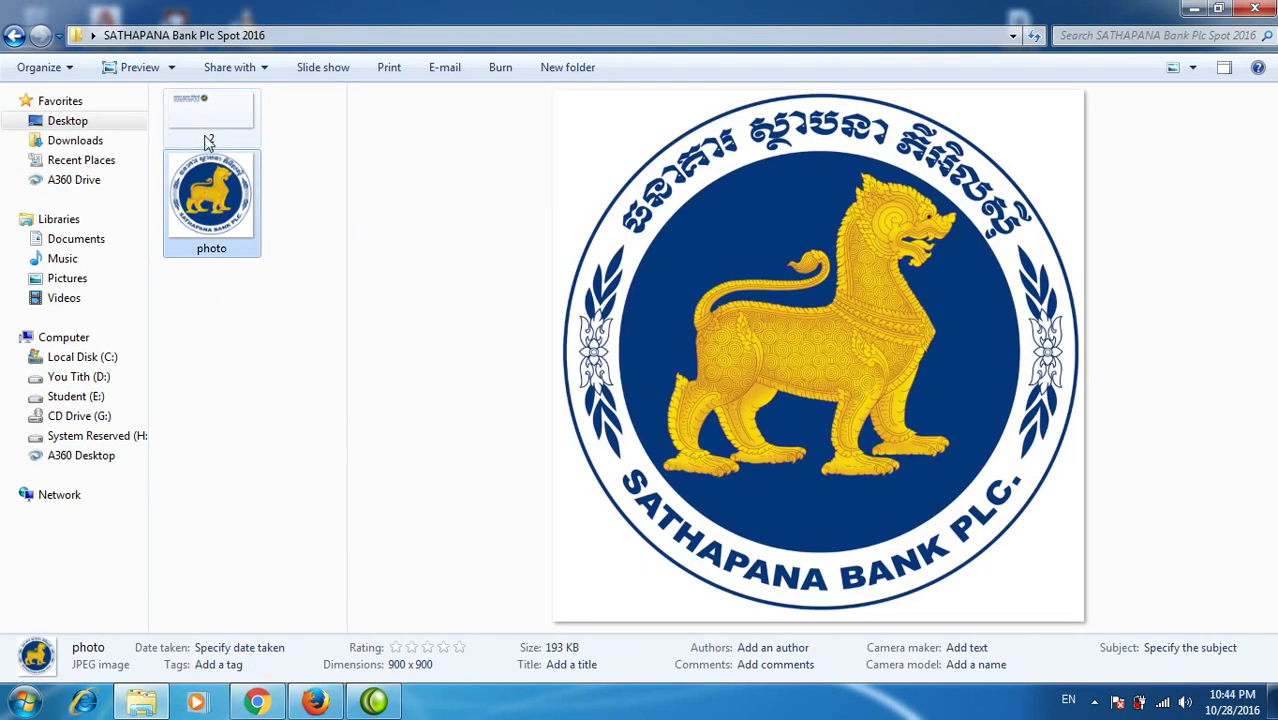
pyautogui.click(207, 126)
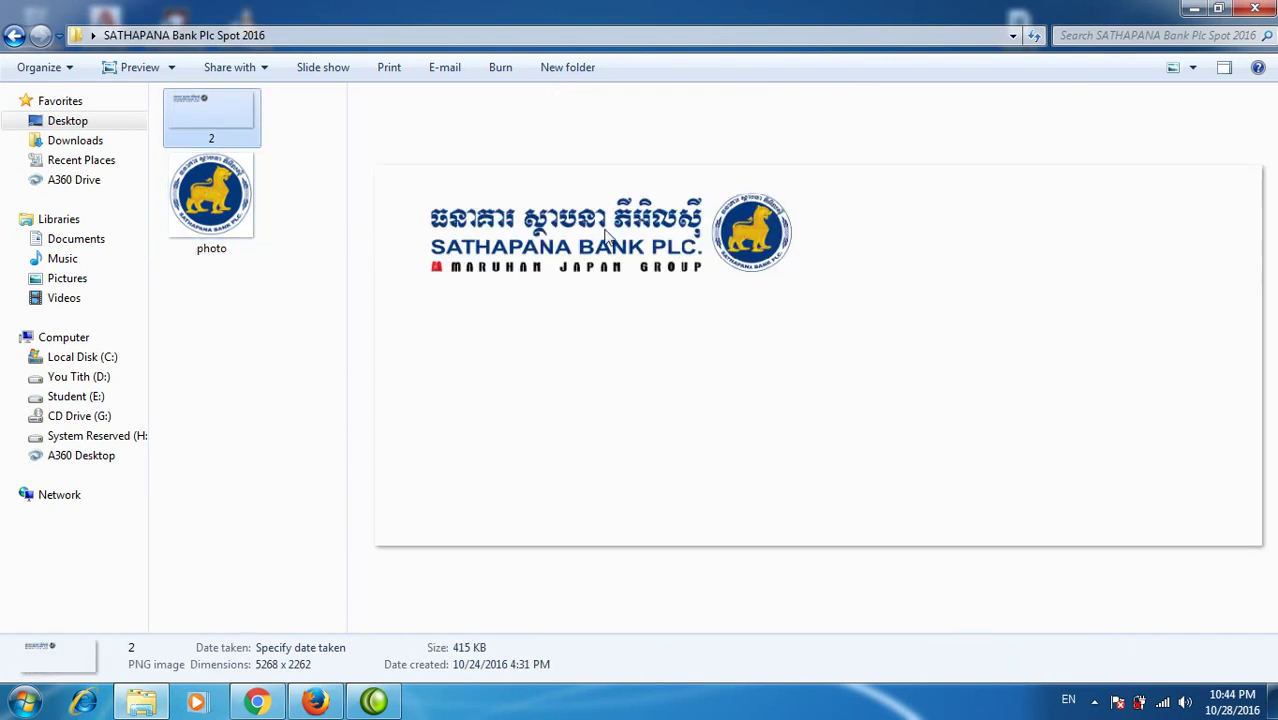
pyautogui.click(25, 703)
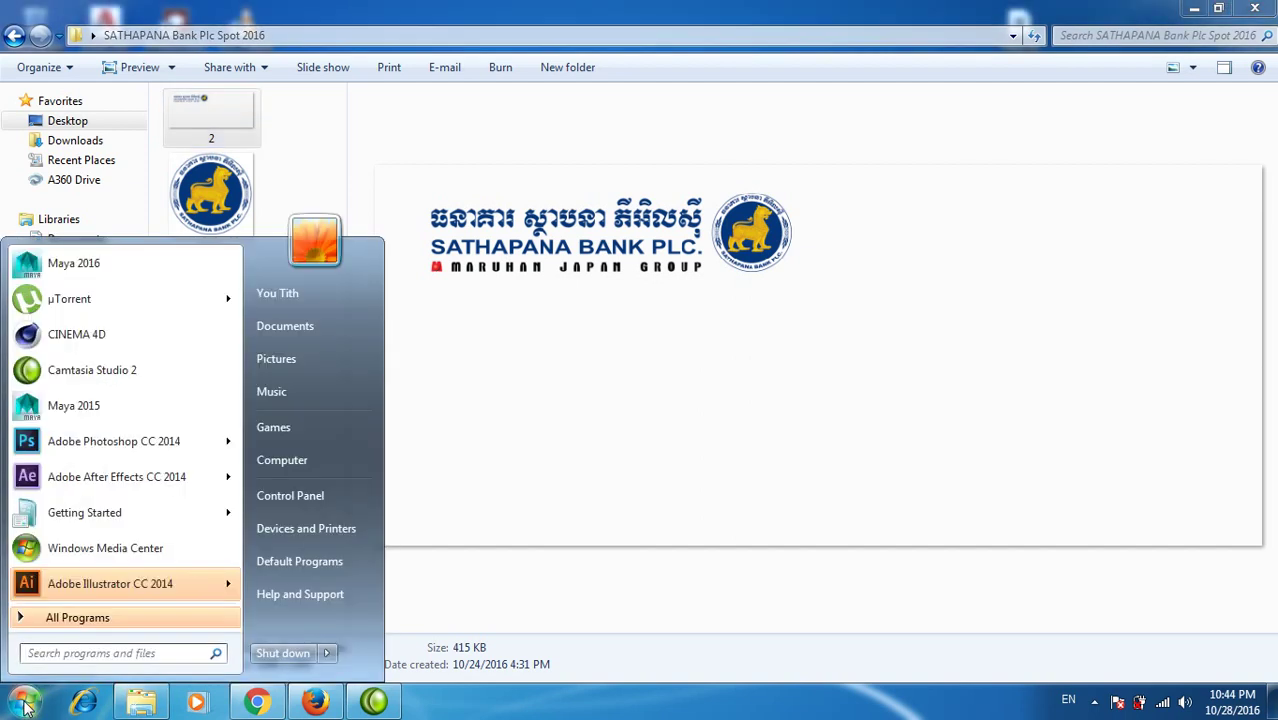
pyautogui.click(118, 582)
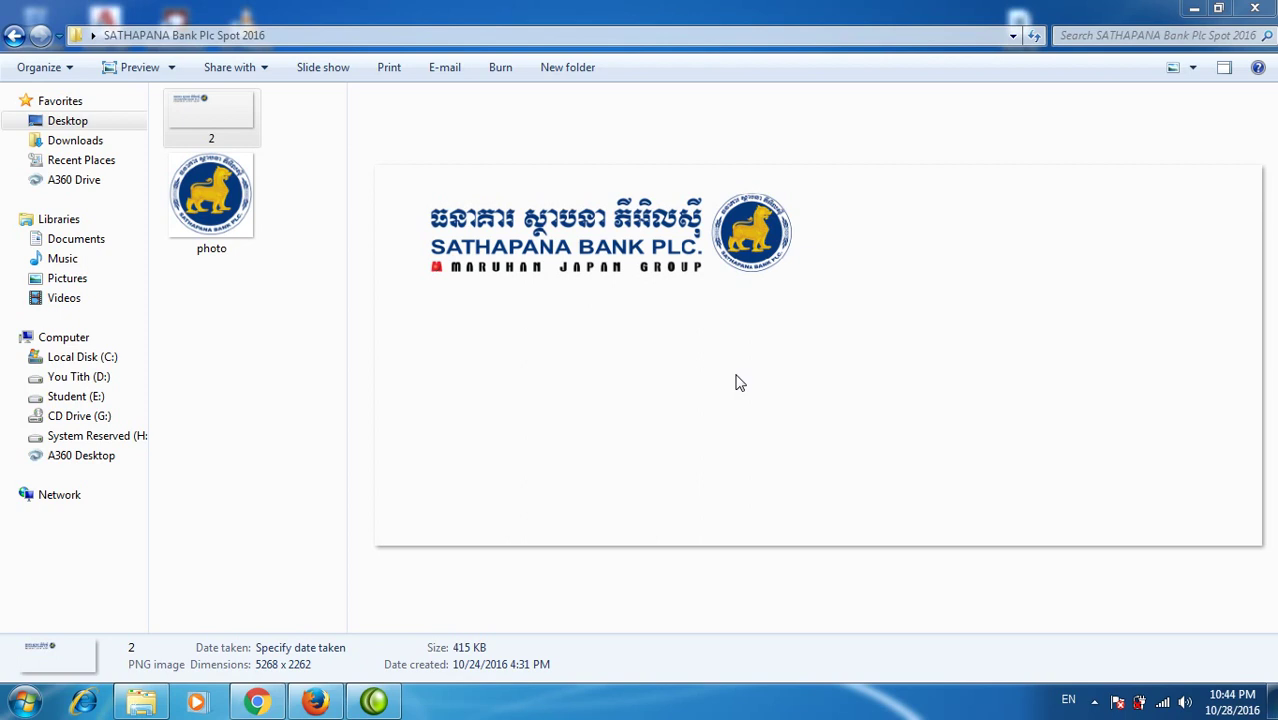
pyautogui.rightClick(222, 316)
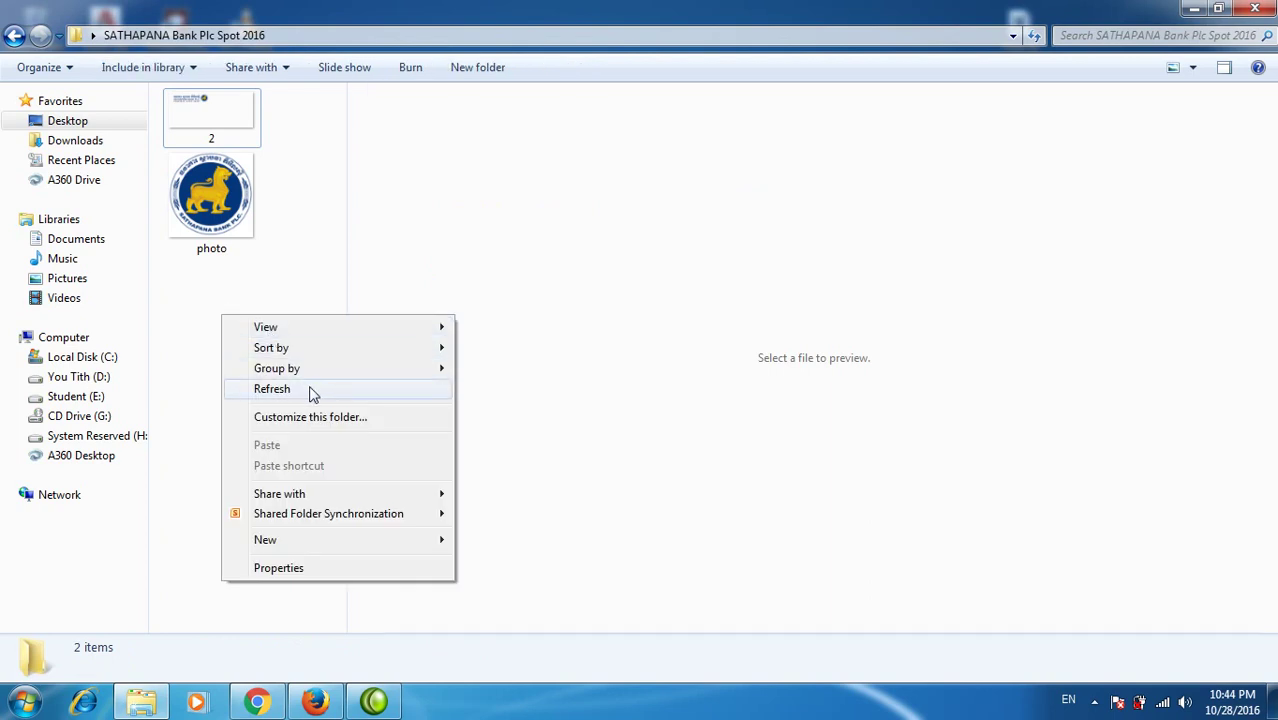
pyautogui.click(308, 388)
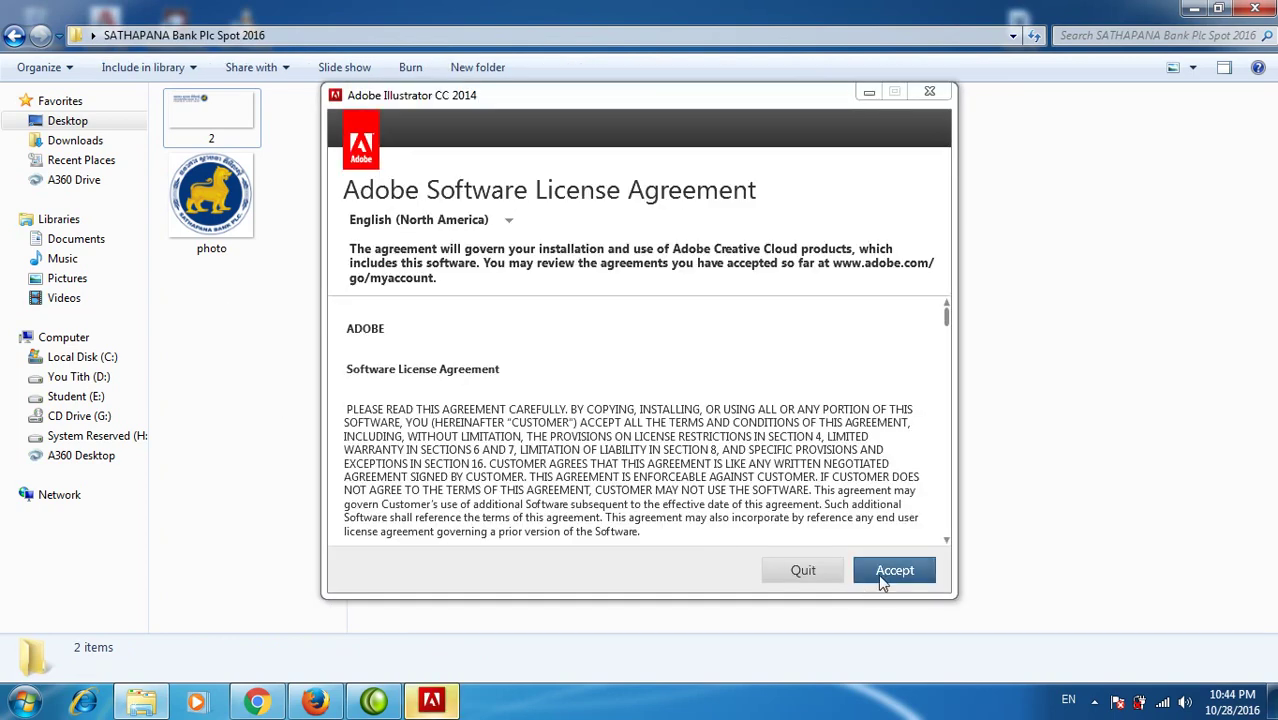
pyautogui.click(889, 576)
pyautogui.click(889, 578)
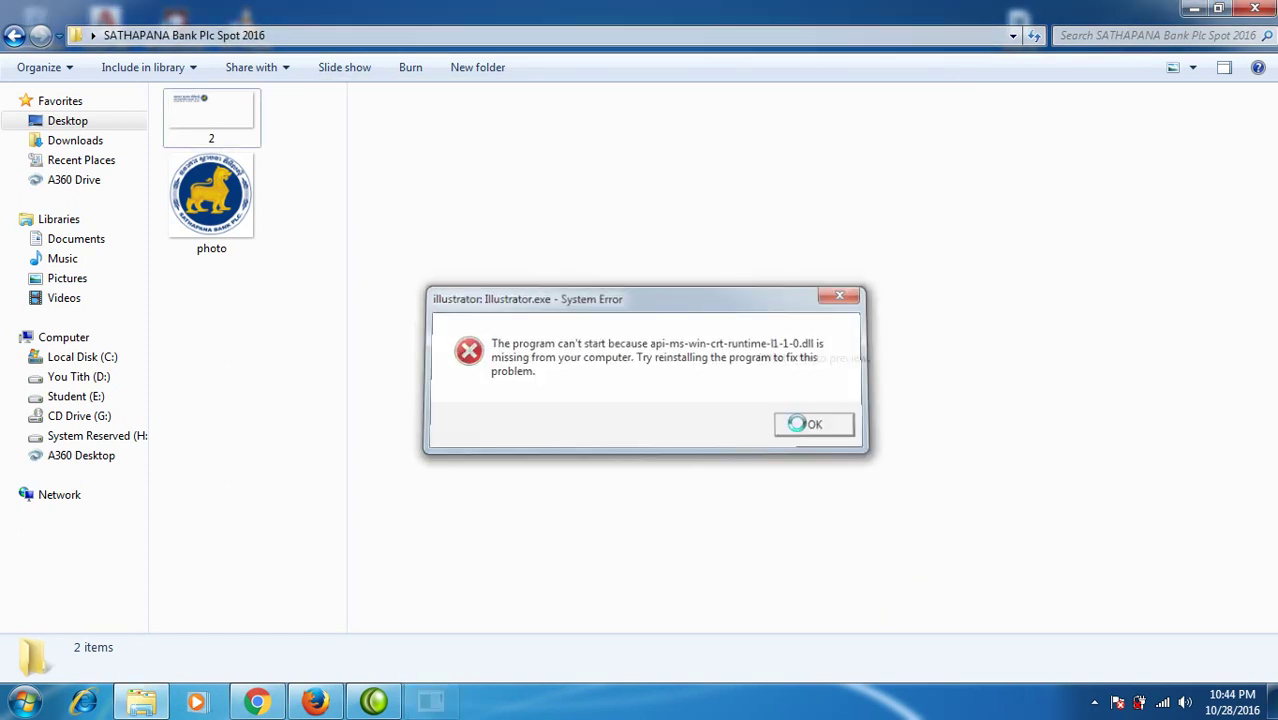
pyautogui.click(805, 424)
pyautogui.click(205, 187)
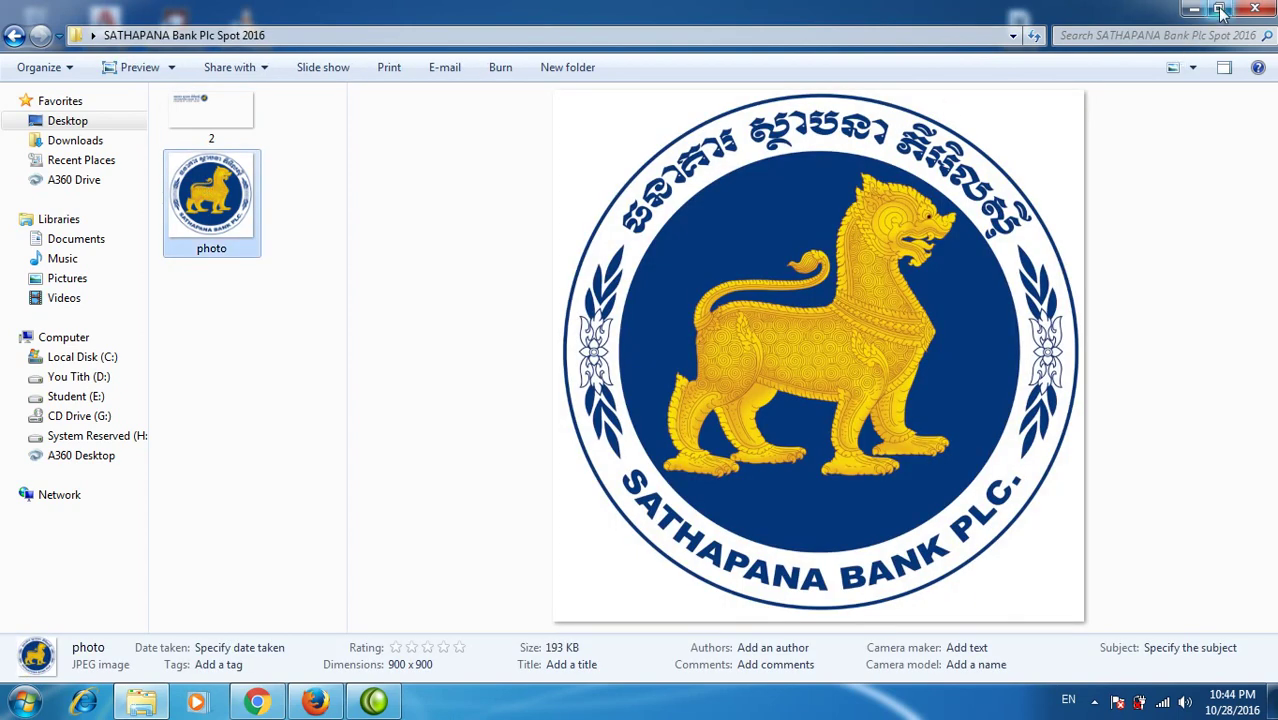
# Compare the two logo previews and restore the folder window to a smaller size.
pyautogui.click(230, 137)
pyautogui.click(238, 200)
pyautogui.click(220, 122)
pyautogui.moveTo(489, 36)
pyautogui.mouseDown()
pyautogui.moveTo(495, 156)
pyautogui.moveTo(518, 18)
pyautogui.mouseUp()
# Refresh the desktop several times with the context menu and F5.
pyautogui.rightClick(998, 183)
pyautogui.click(1040, 236)
pyautogui.rightClick(978, 179)
pyautogui.click(1008, 226)
pyautogui.rightClick(984, 154)
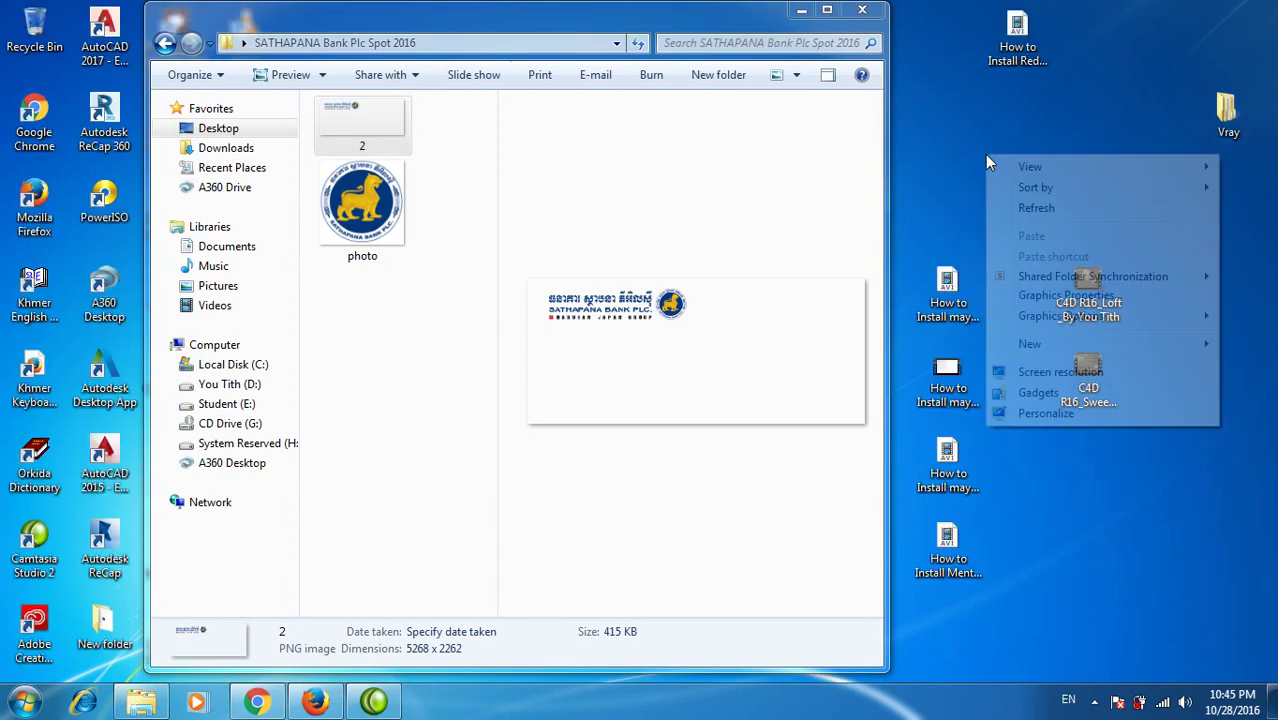
pyautogui.click(1028, 211)
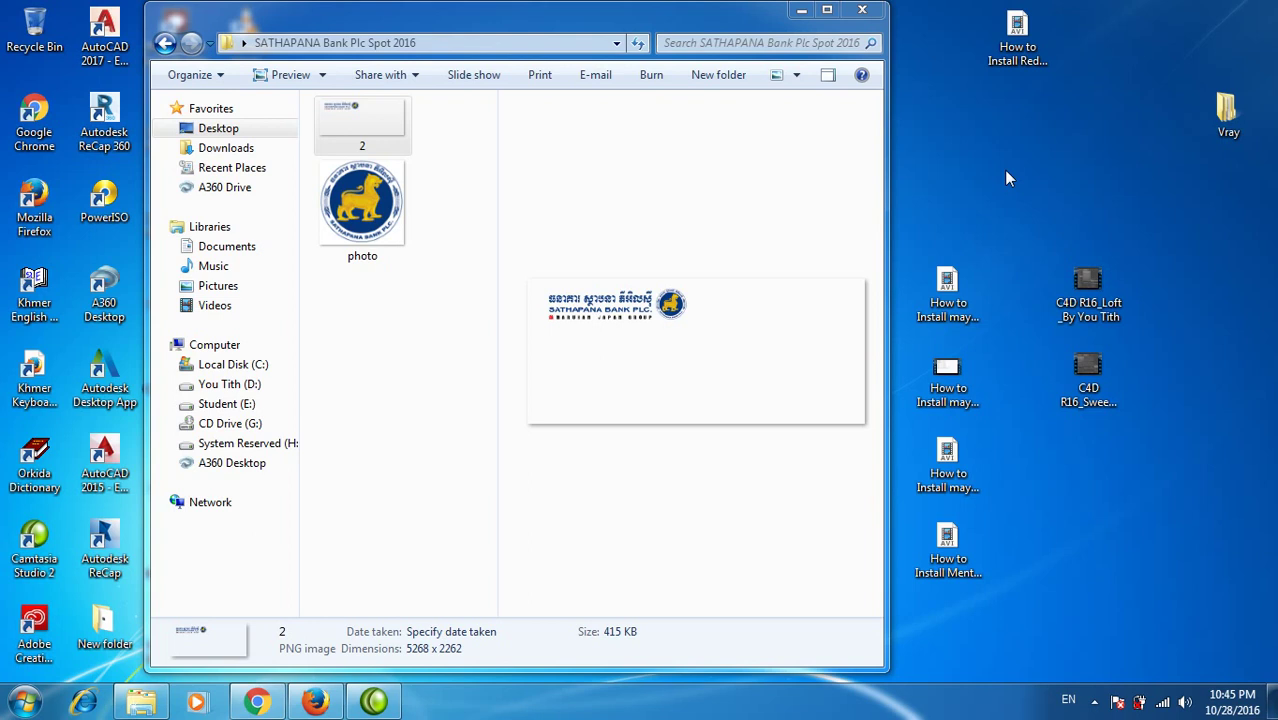
pyautogui.press('F5')
pyautogui.press('F5')
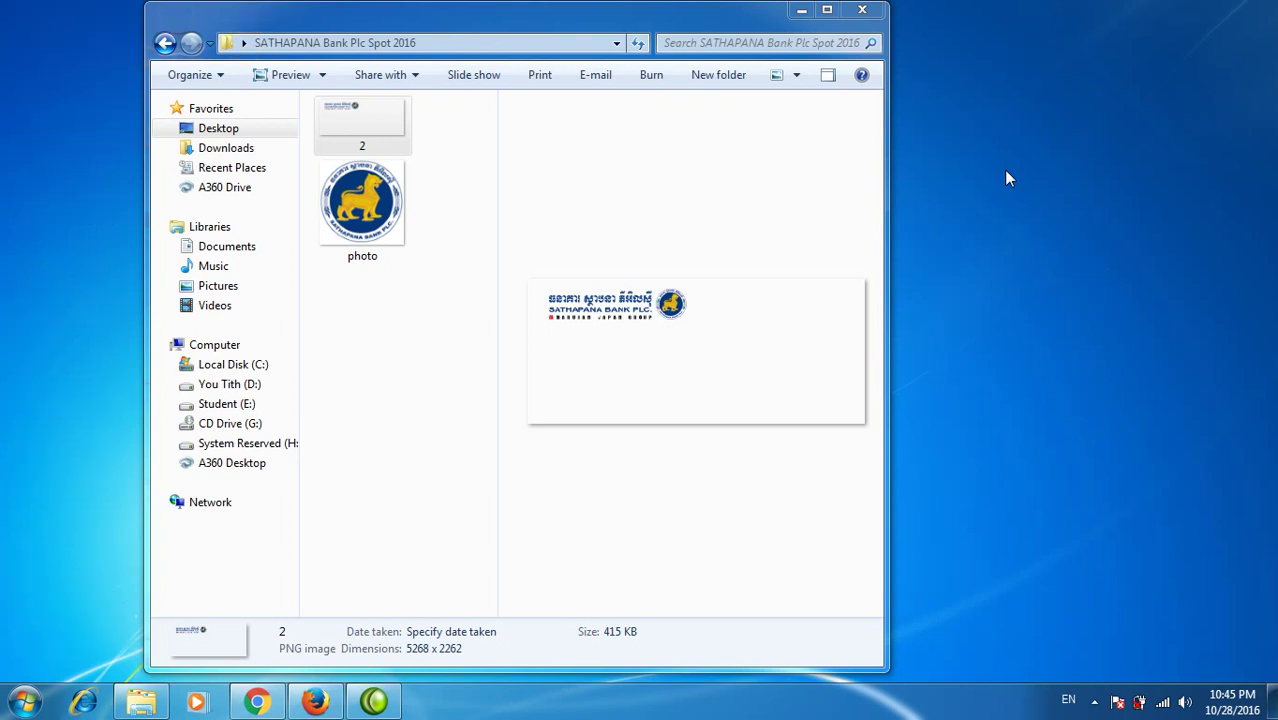
# Move the folder window lower on the desktop and refresh again.
pyautogui.moveTo(707, 34)
pyautogui.mouseDown()
pyautogui.moveTo(790, 478)
pyautogui.moveTo(863, 430)
pyautogui.mouseUp()
pyautogui.rightClick(405, 294)
pyautogui.click(440, 342)
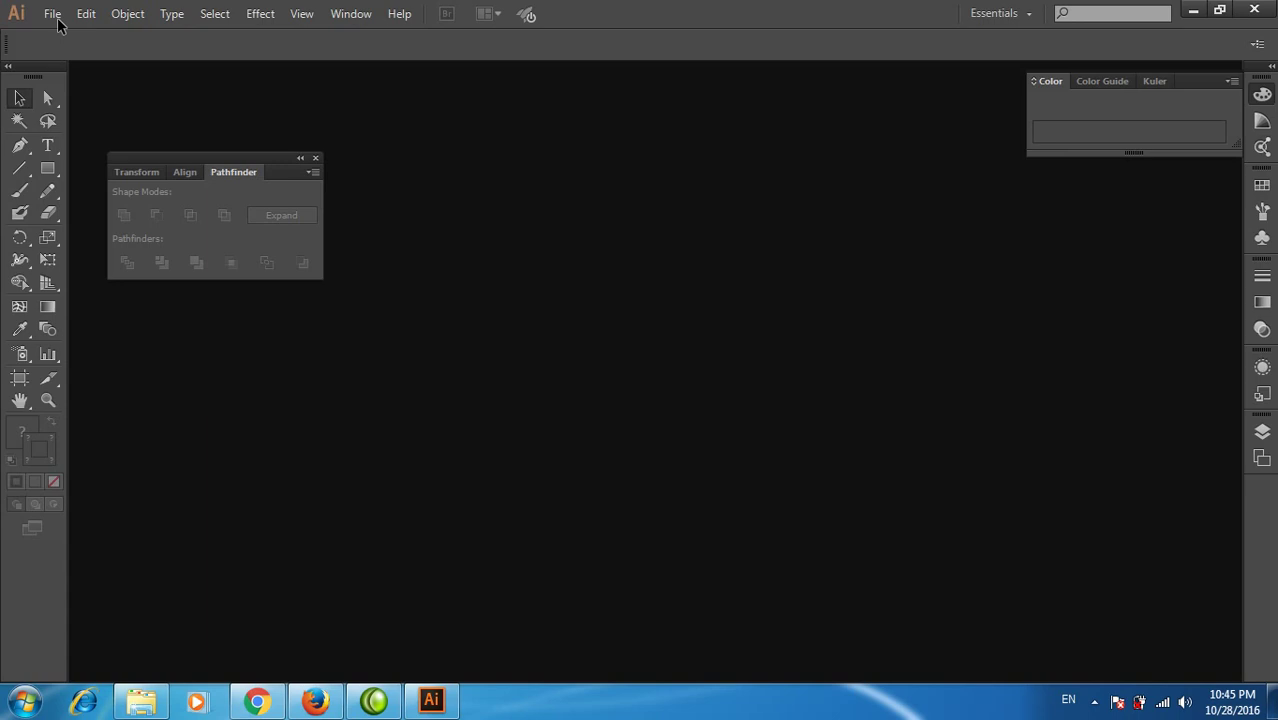
# Create a new Video and Film document at DVCPRO HD 1080, 1920 × 1080 px.
pyautogui.click(52, 14)
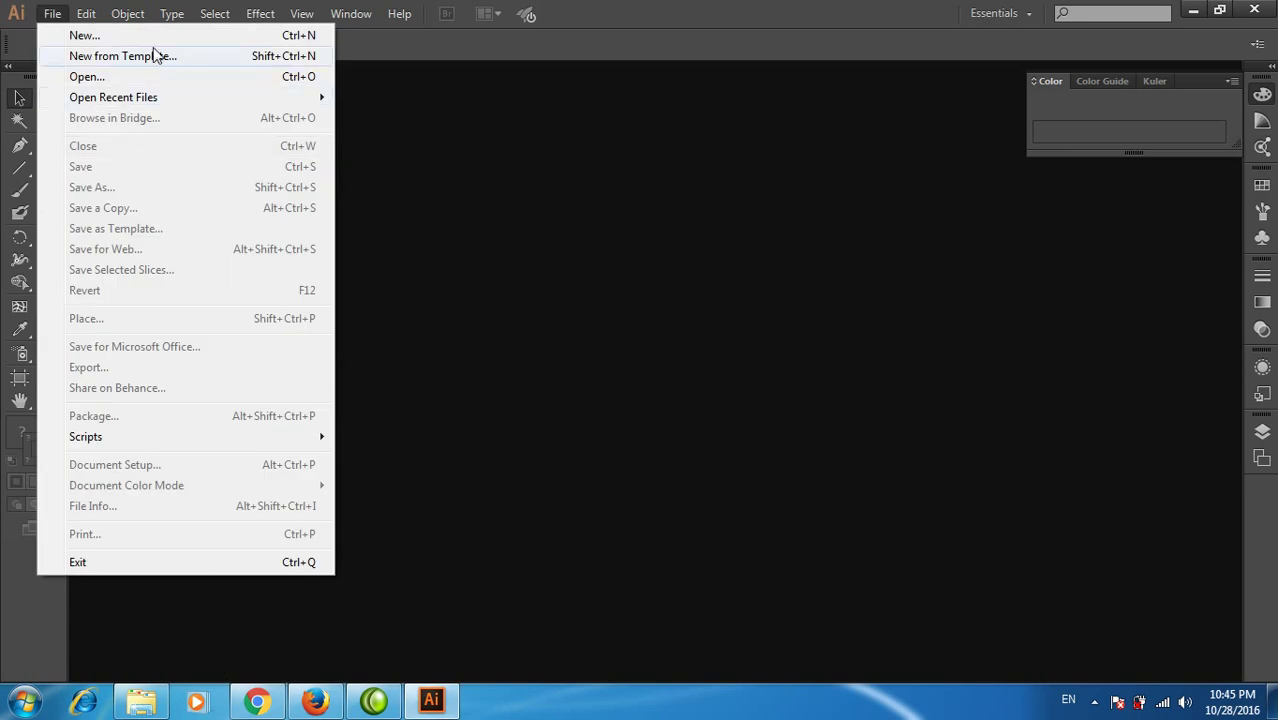
pyautogui.click(156, 37)
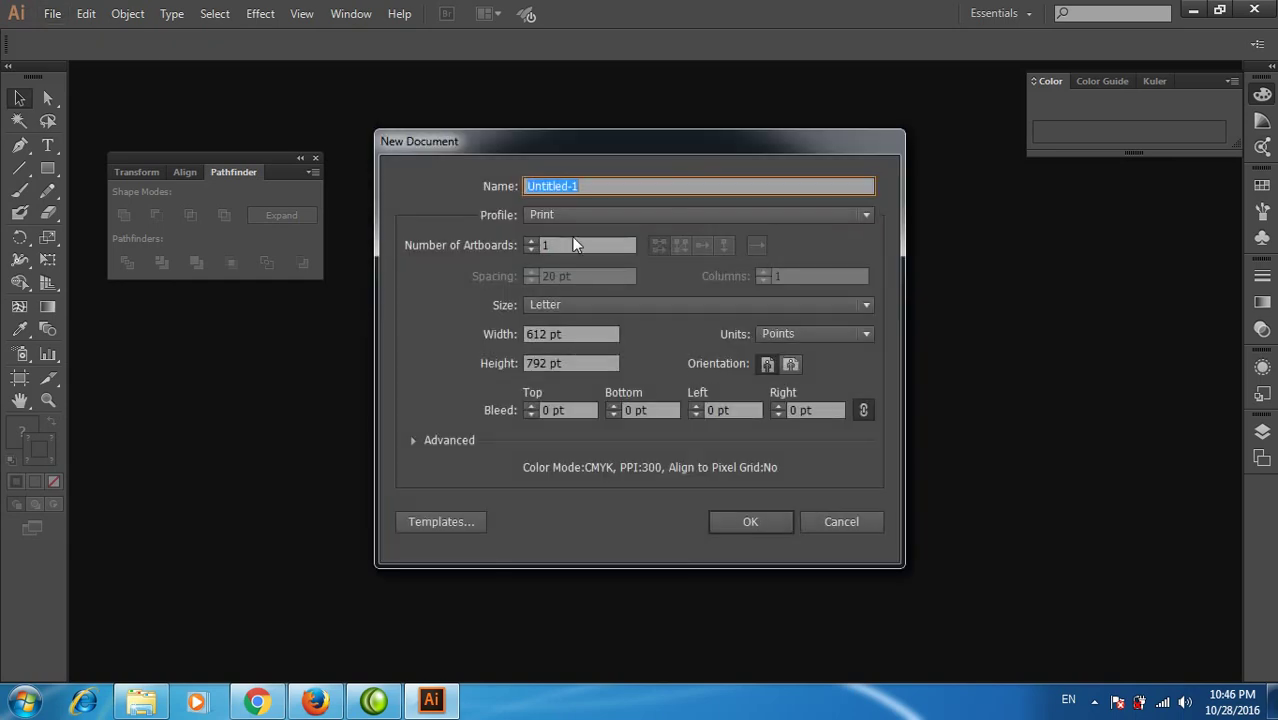
pyautogui.click(578, 216)
pyautogui.click(596, 322)
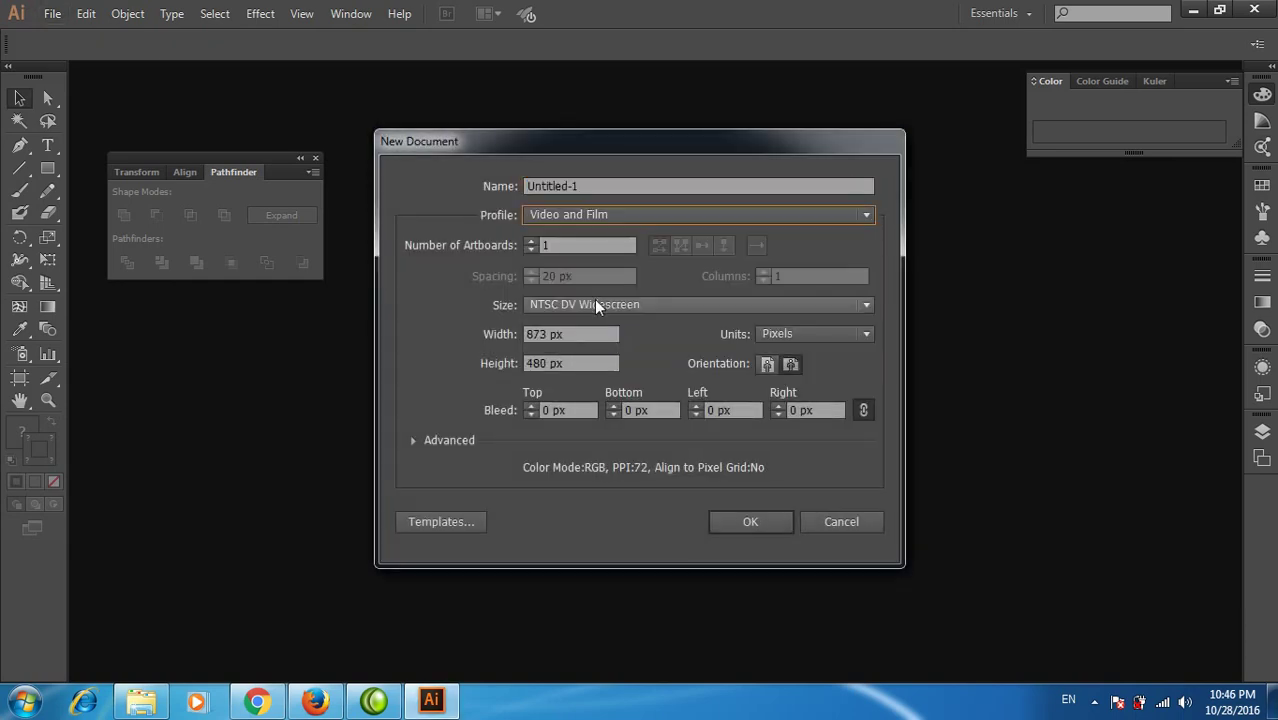
pyautogui.click(594, 304)
pyautogui.click(607, 532)
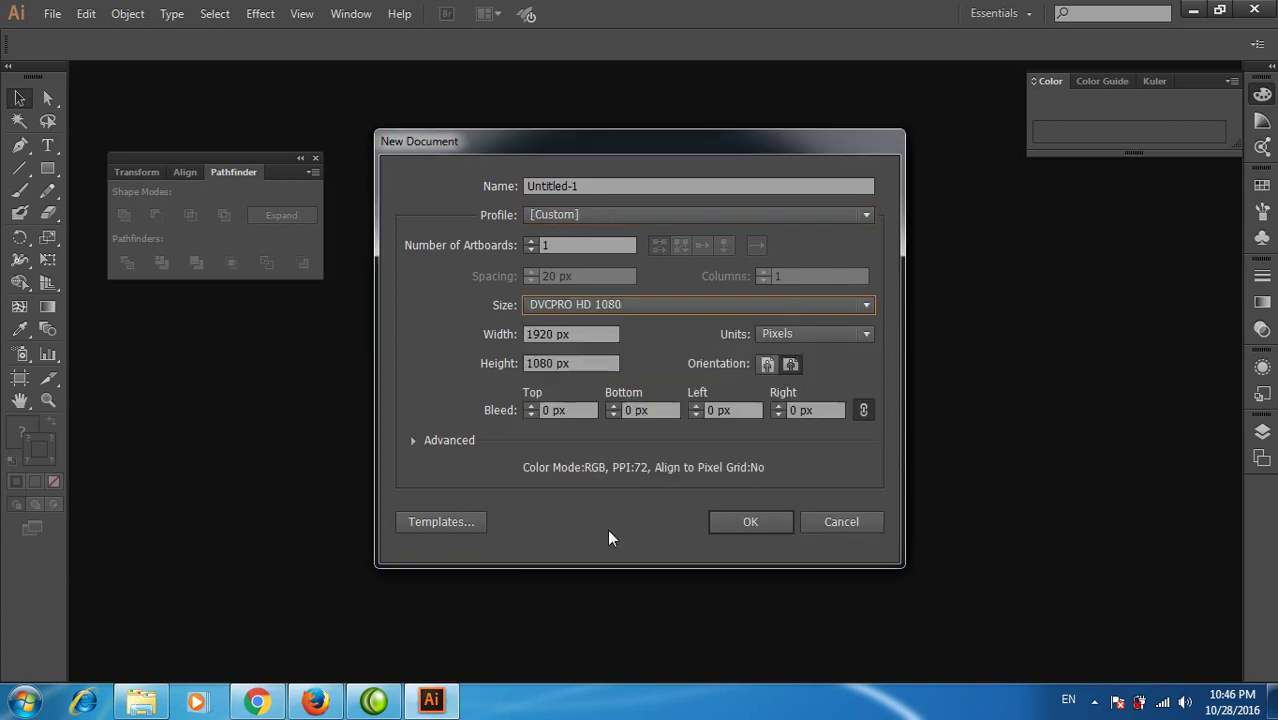
pyautogui.click(585, 333)
pyautogui.click(596, 363)
pyautogui.click(770, 516)
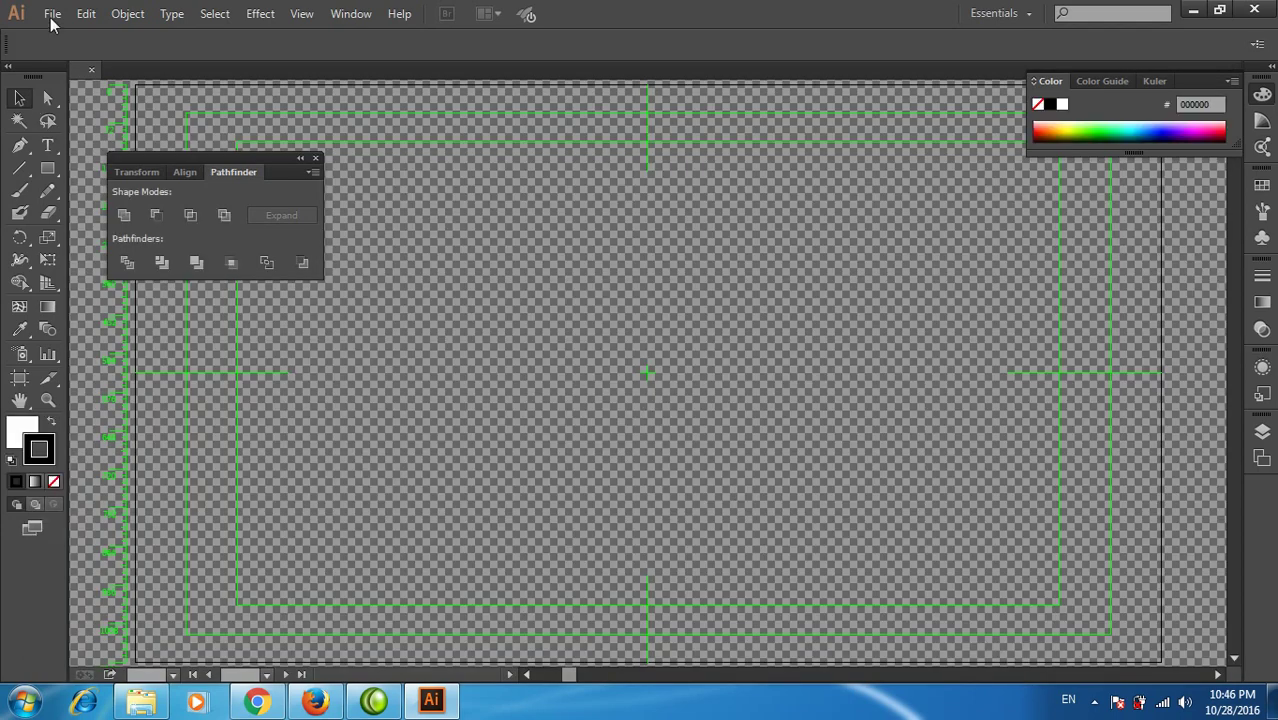
# Place 2.png from the SATHAPANA Bank Plc Spot 2016 folder onto the artboard.
pyautogui.click(52, 16)
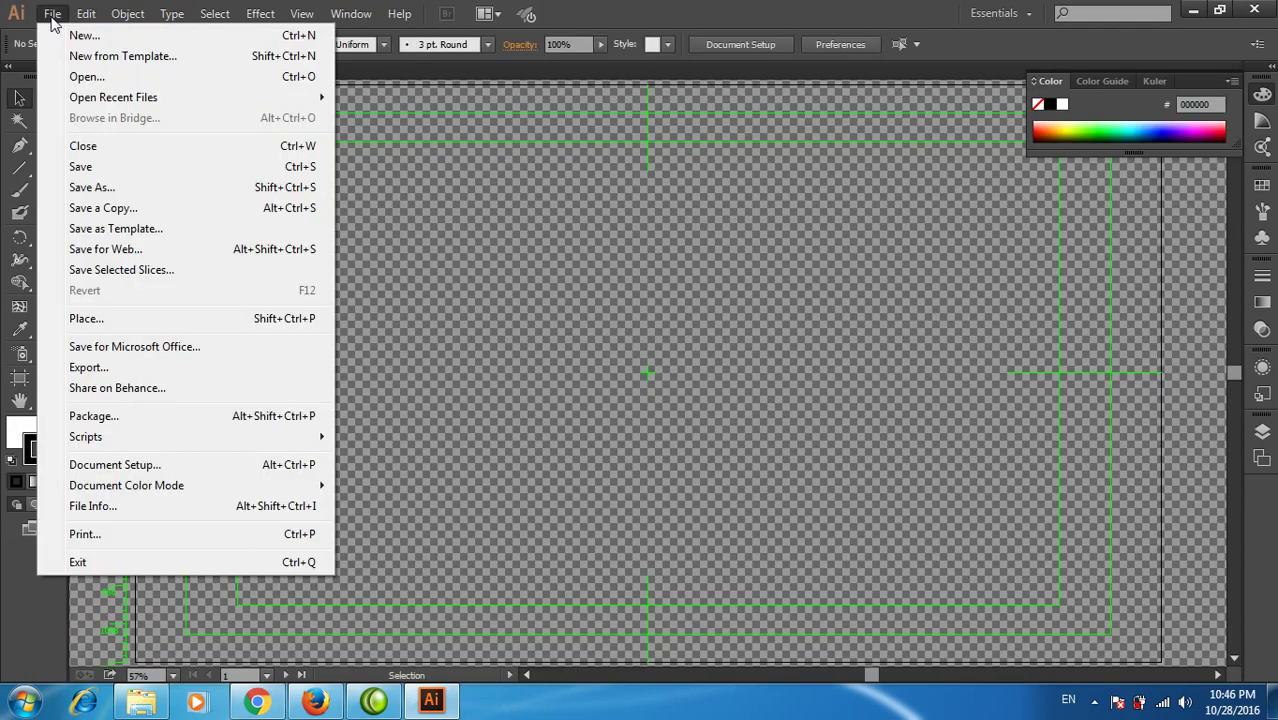
pyautogui.click(157, 319)
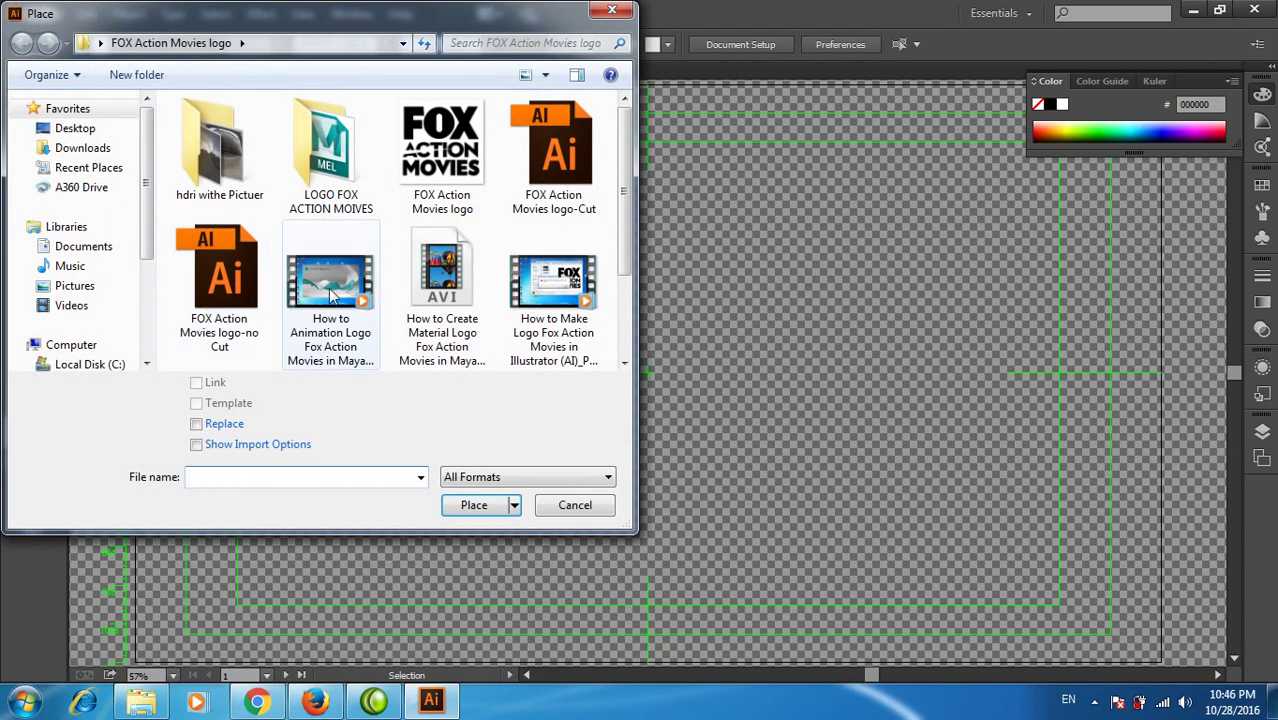
pyautogui.moveTo(147, 250)
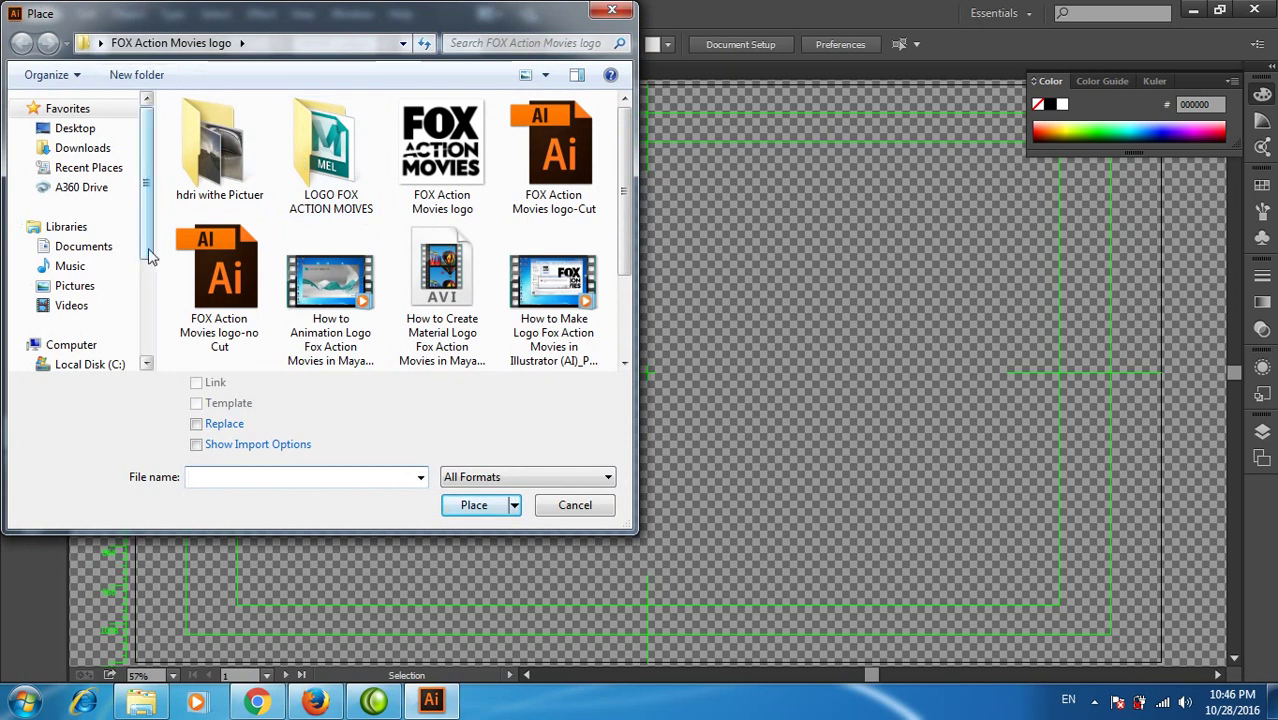
pyautogui.click(77, 128)
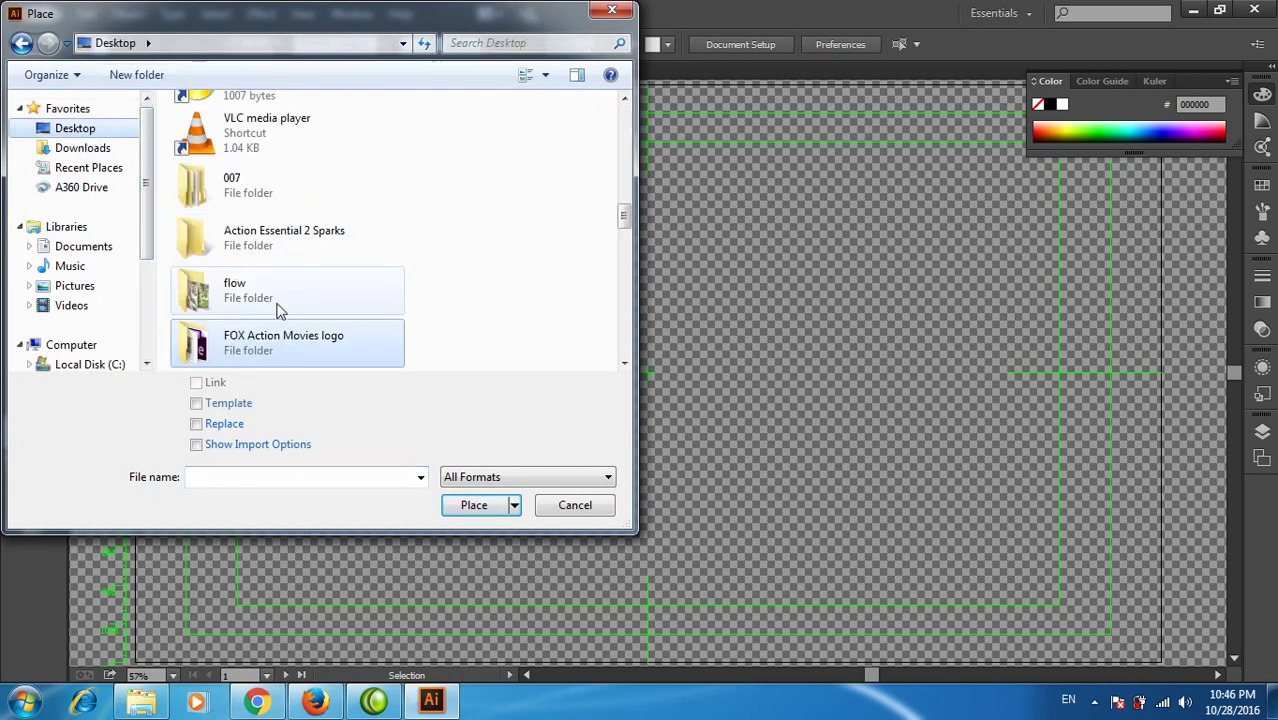
pyautogui.scroll(-2, 279, 310)
pyautogui.doubleClick(281, 336)
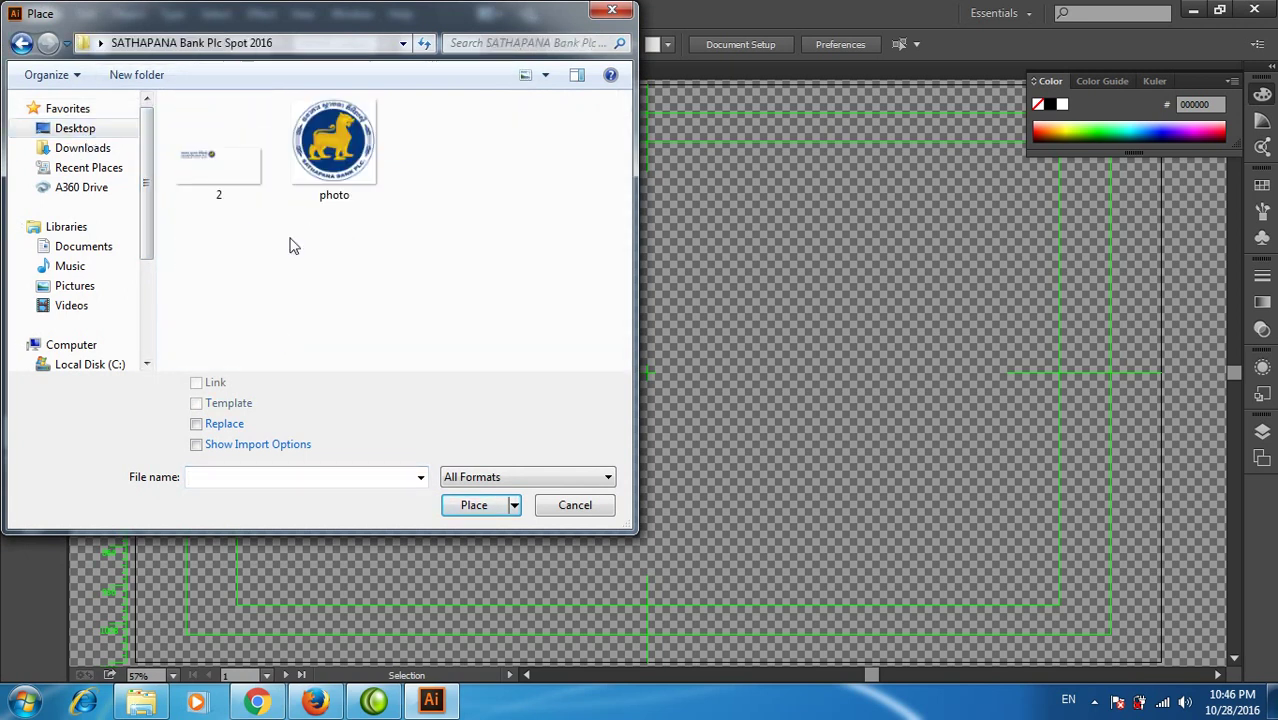
pyautogui.click(334, 145)
pyautogui.click(210, 175)
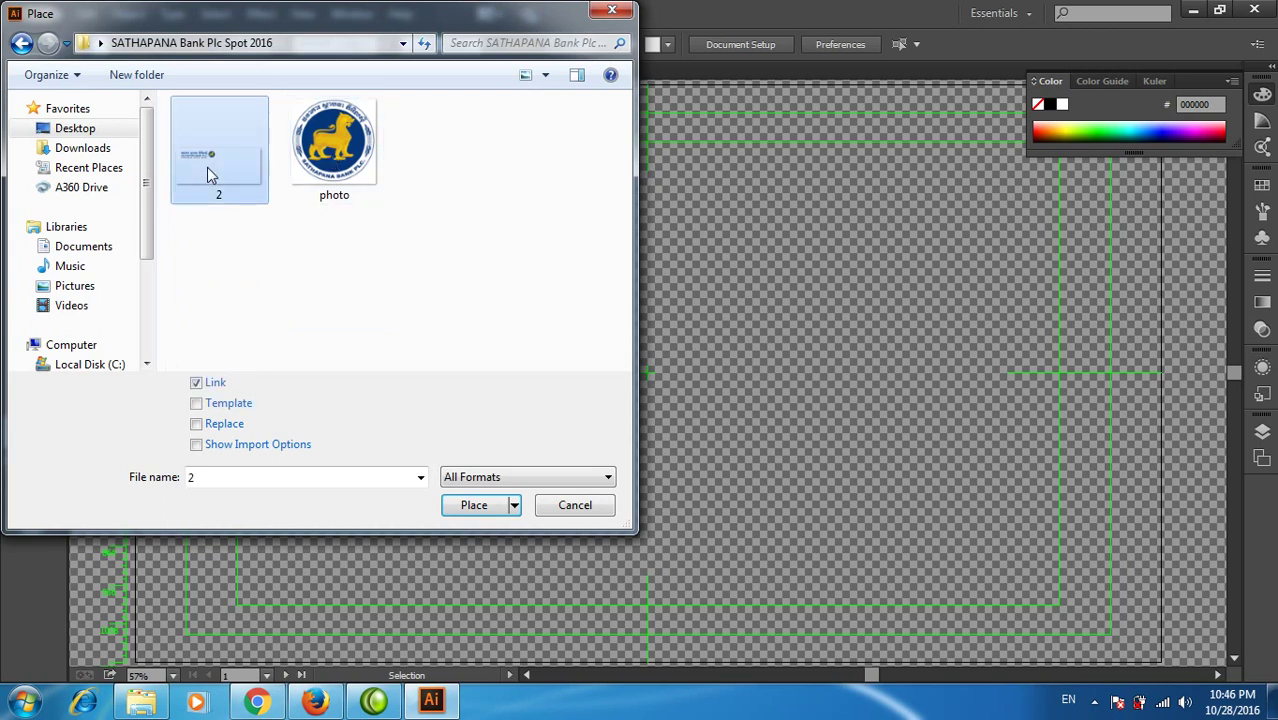
pyautogui.doubleClick(210, 175)
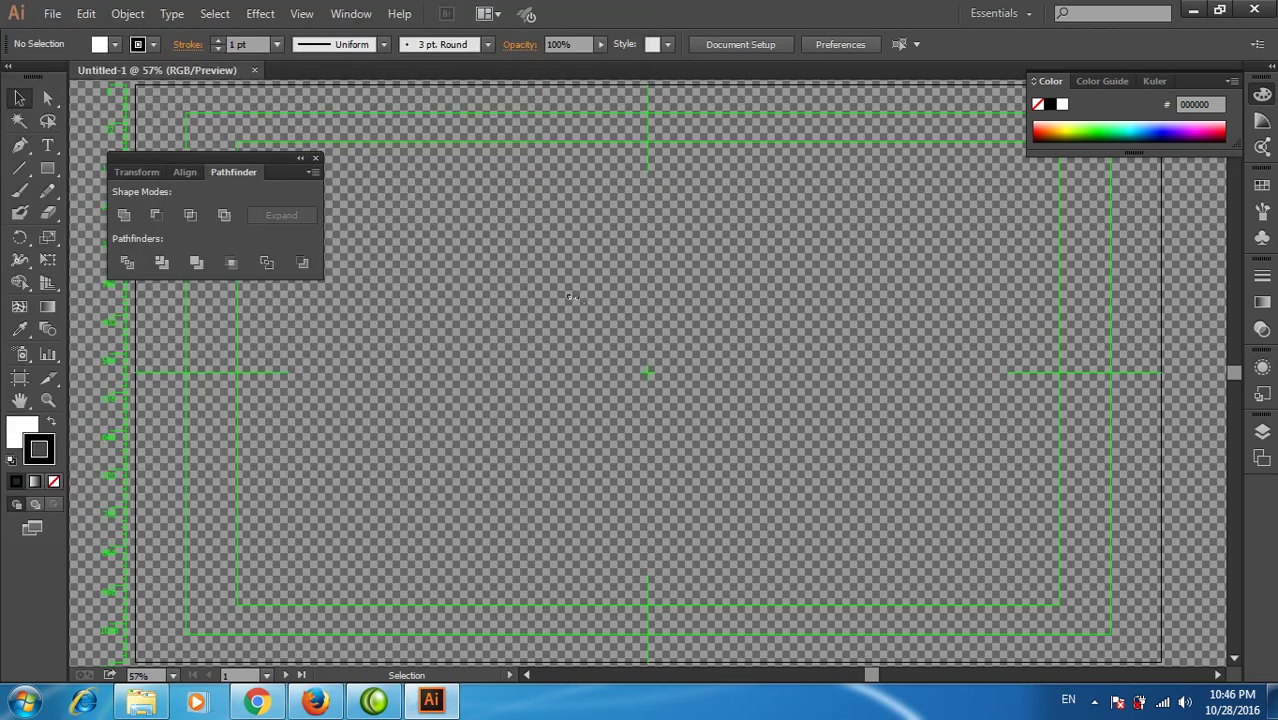
pyautogui.click(441, 296)
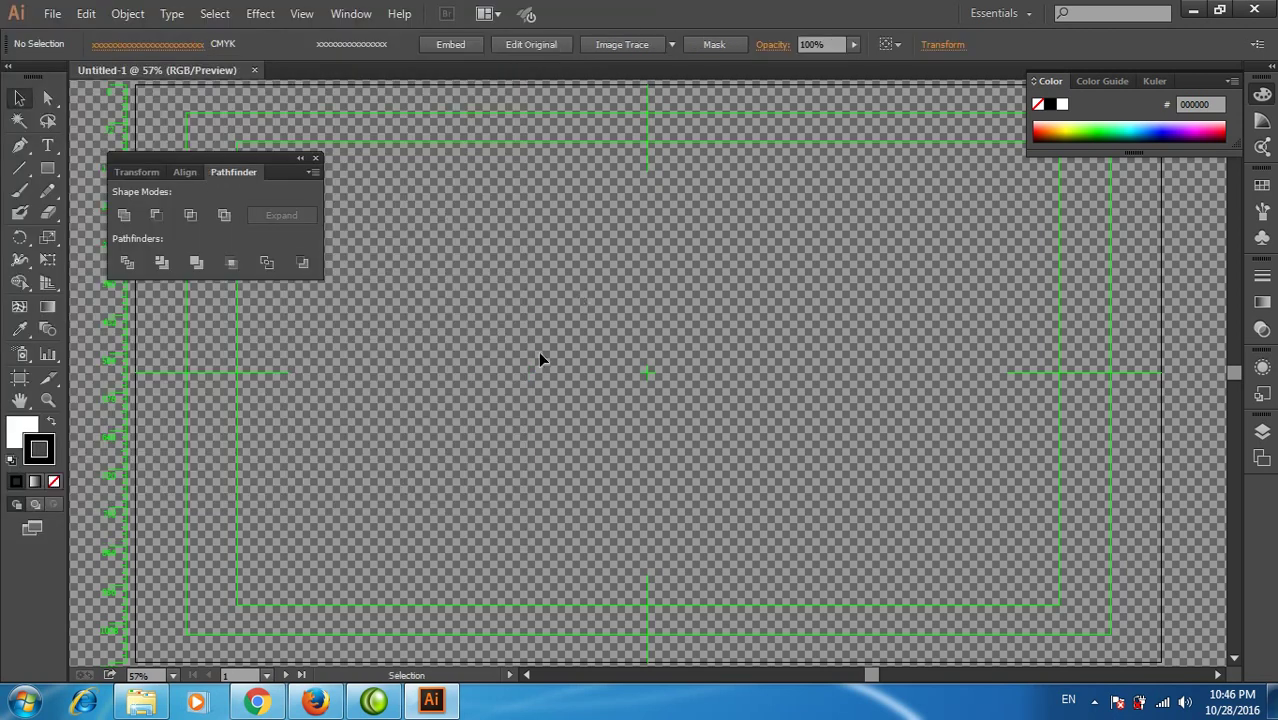
# Zoom in on the logo and run Image Trace on the placed banner.
pyautogui.click(740, 244)
pyautogui.press('z')
pyautogui.click(654, 346)
pyautogui.click(650, 344)
pyautogui.press('v')
pyautogui.click(684, 313)
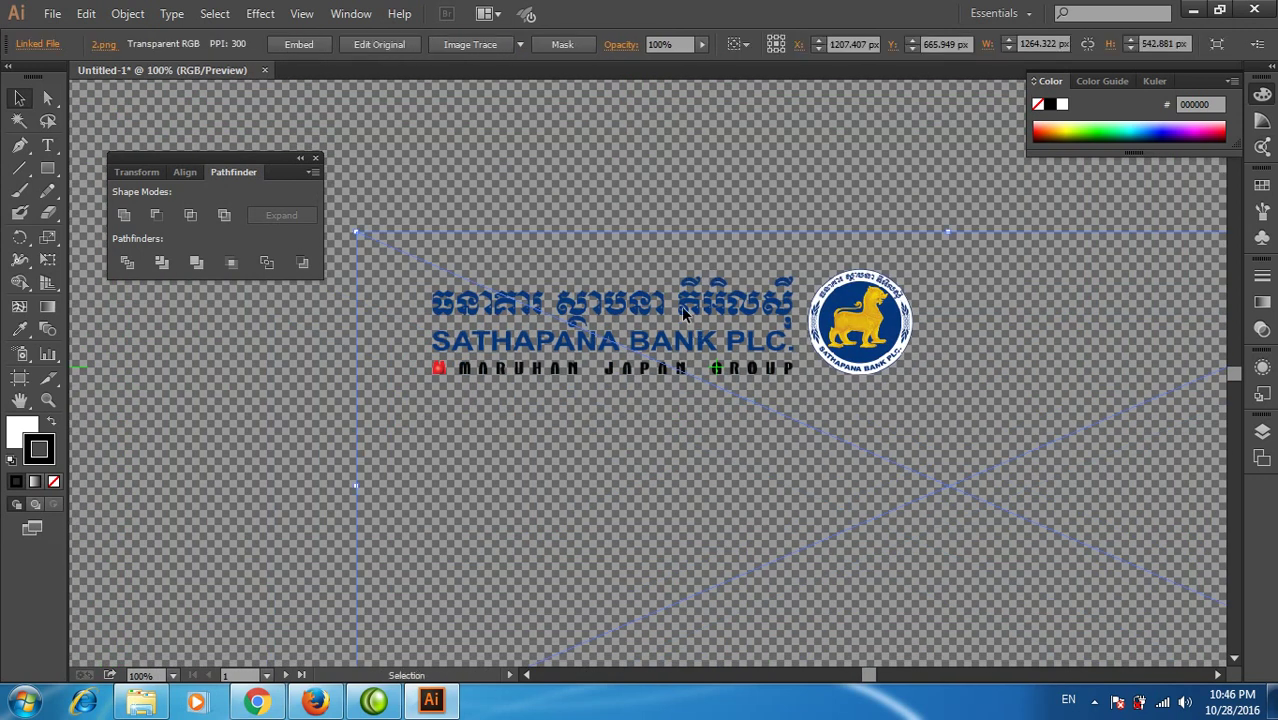
pyautogui.click(468, 45)
pyautogui.click(750, 379)
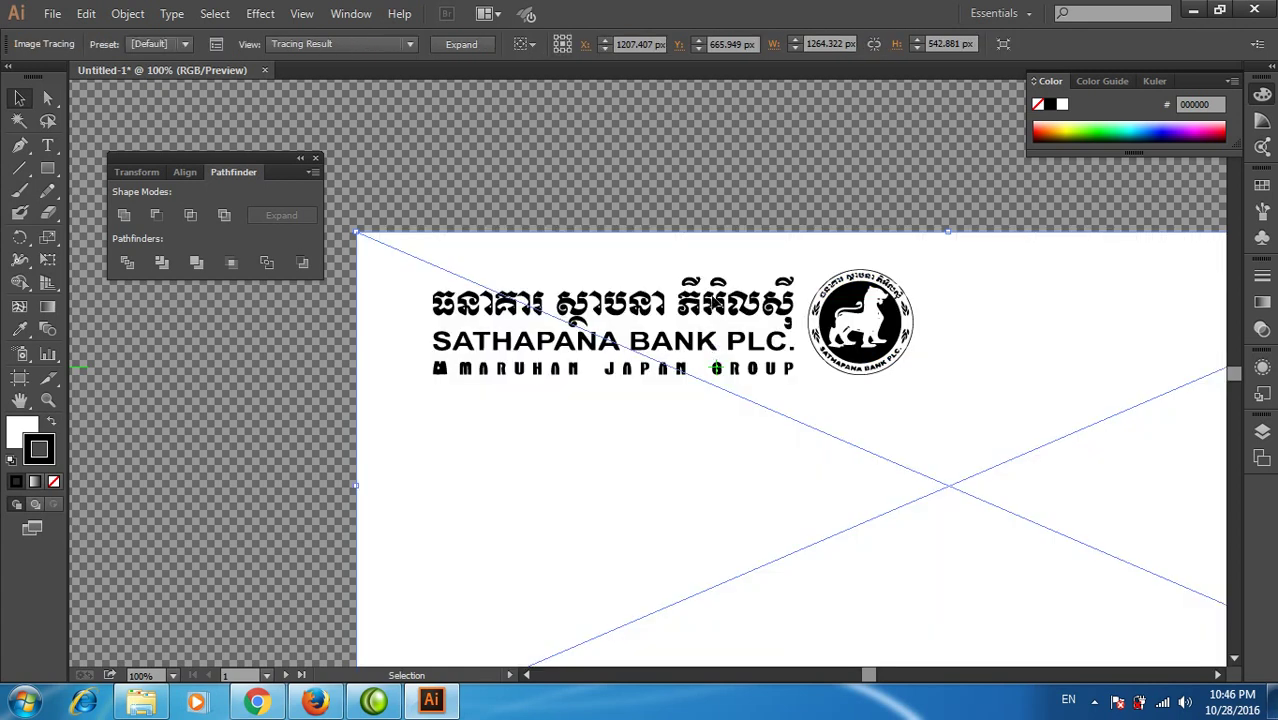
# Expand the traced banner into editable paths.
pyautogui.rightClick(712, 258)
pyautogui.click(752, 200)
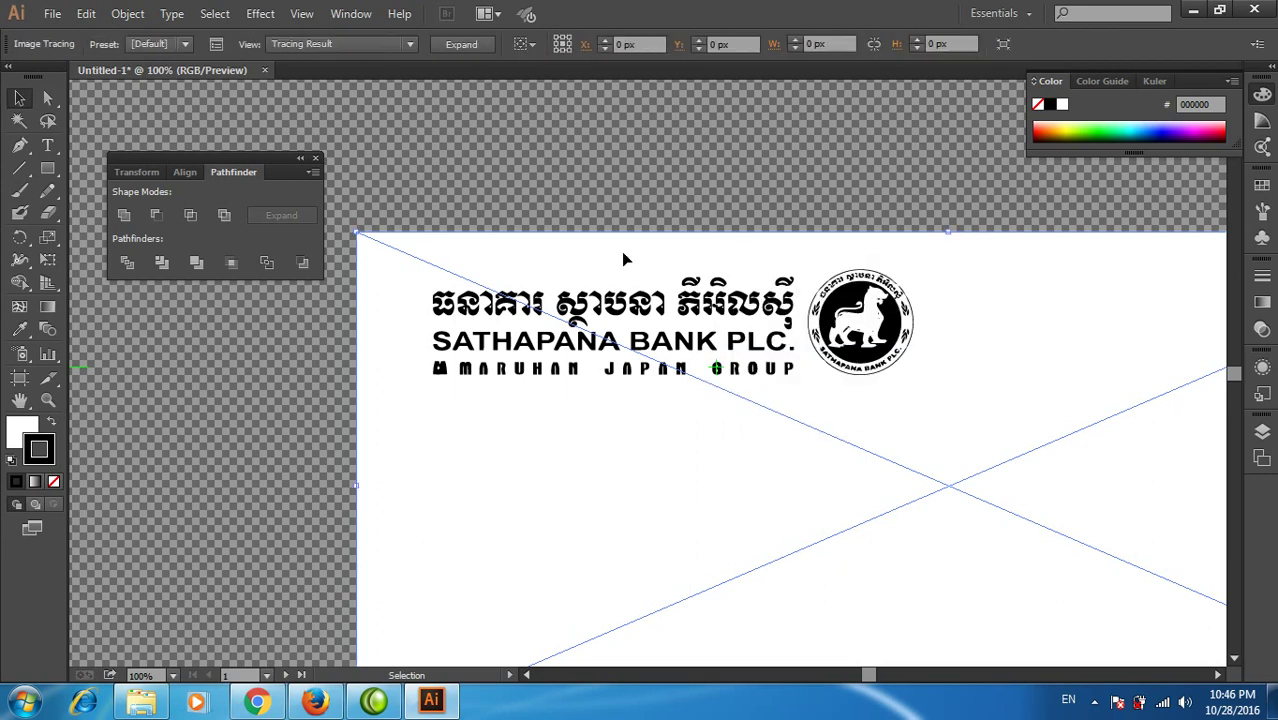
pyautogui.click(460, 46)
pyautogui.click(554, 148)
pyautogui.click(668, 248)
pyautogui.press('Delete')
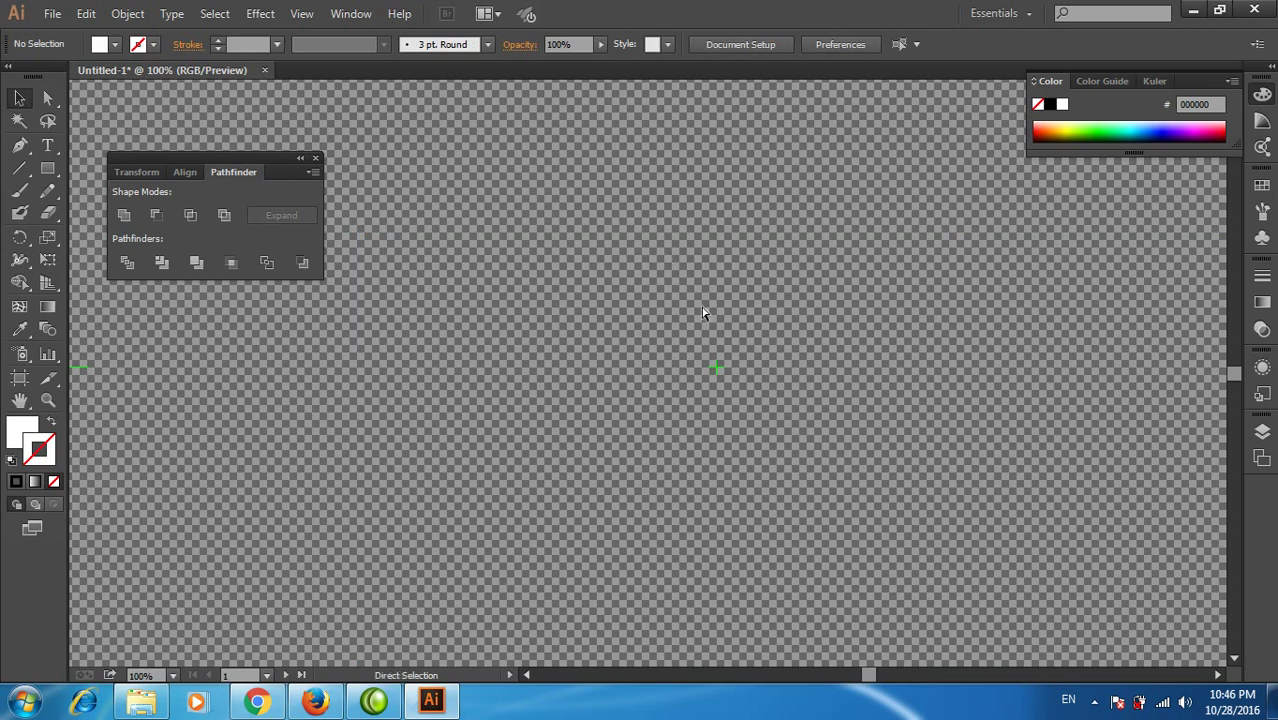
pyautogui.hotkey('ctrl', 'z')
# Ungroup the traced artwork and delete the white background shape.
pyautogui.rightClick(703, 313)
pyautogui.click(745, 412)
pyautogui.click(874, 235)
pyautogui.click(875, 238)
pyautogui.press('Delete')
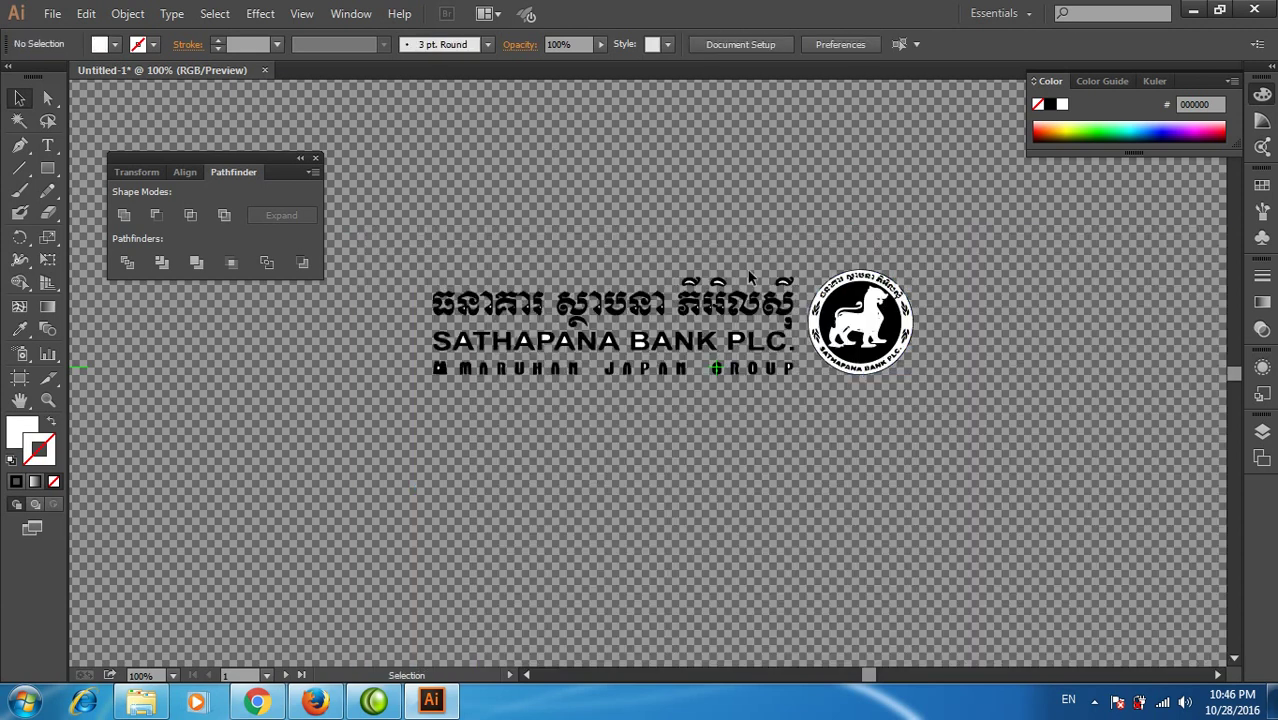
# Zoom to 400% and pan to the start of the black lettering.
pyautogui.hotkey('ctrl', '+')
pyautogui.moveTo(593, 435); pyautogui.dragTo(895, 251)
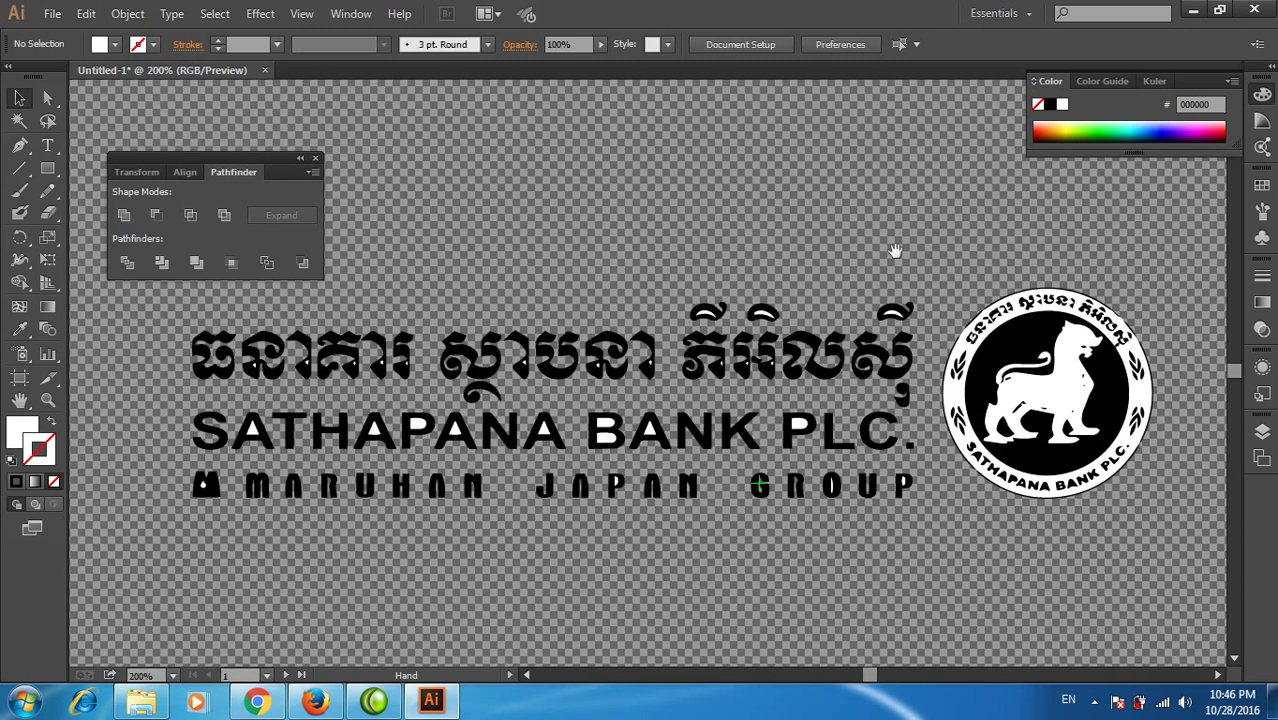
pyautogui.click(985, 460)
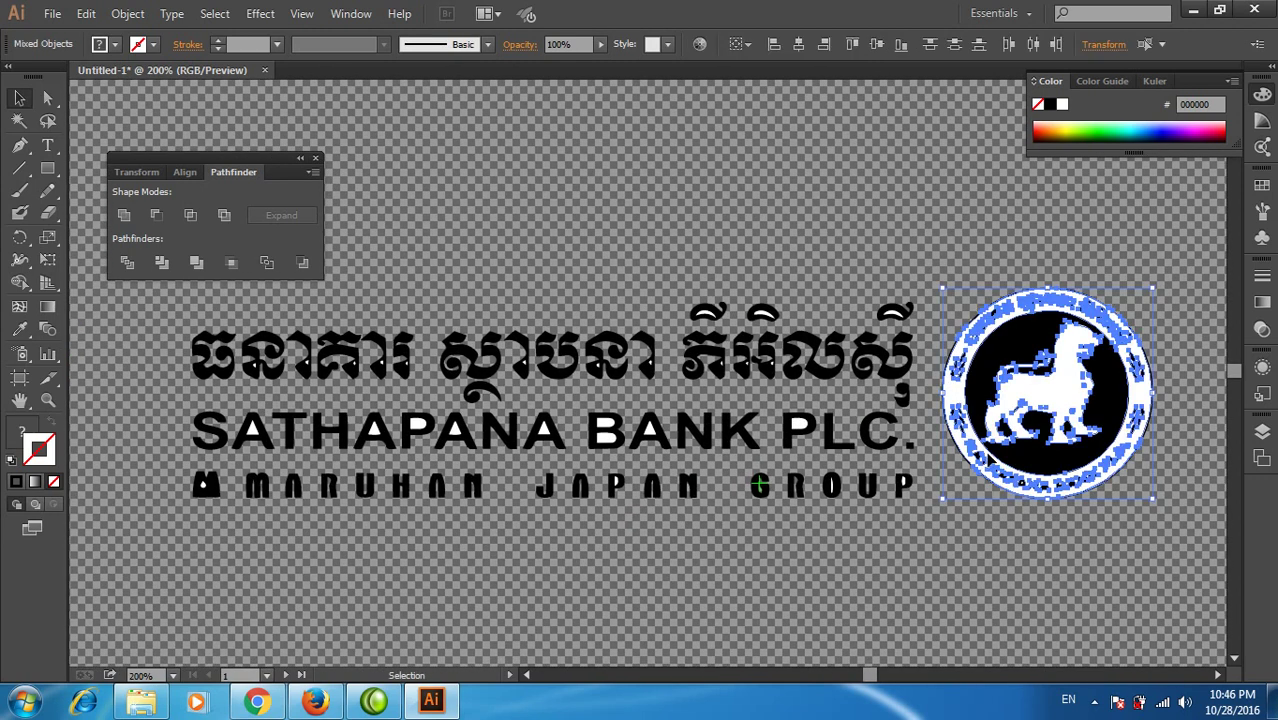
pyautogui.hotkey('ctrl', '+')
pyautogui.hotkey('ctrl', '+')
pyautogui.moveTo(775, 385); pyautogui.dragTo(276, 286)
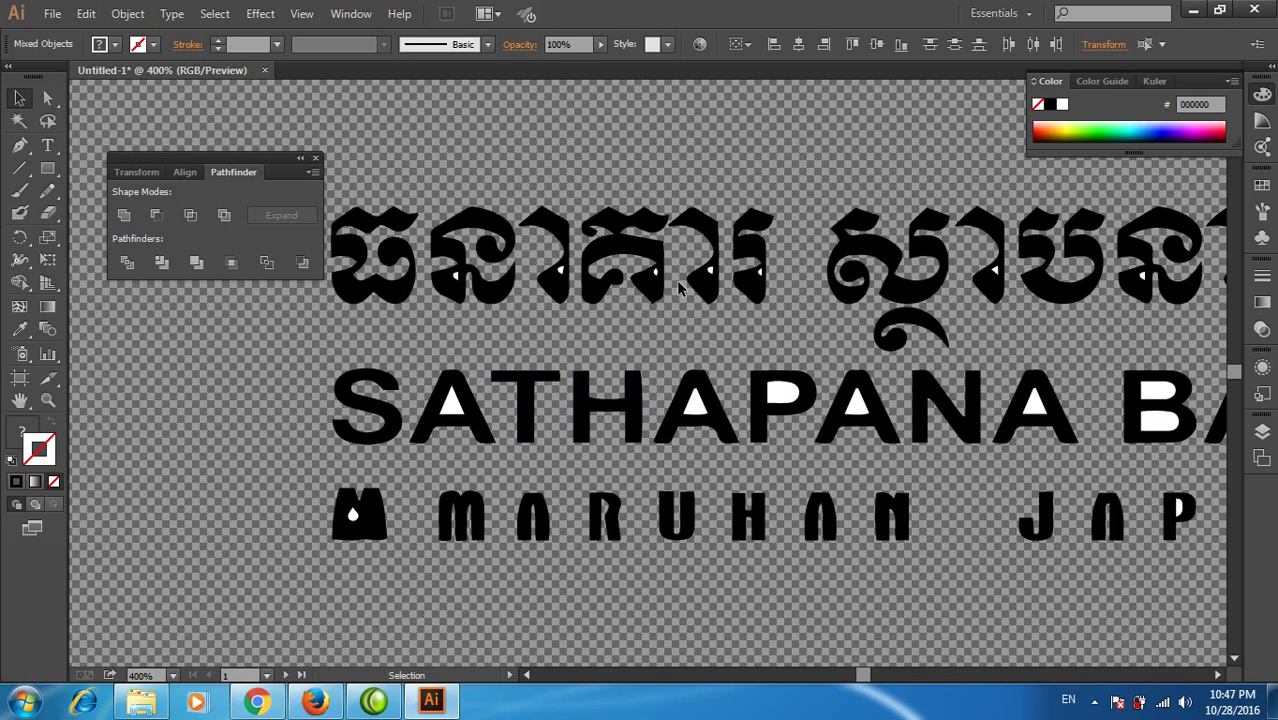
# Place a full-colour copy of 2.png below the black lettering for comparison.
pyautogui.click(52, 14)
pyautogui.click(181, 320)
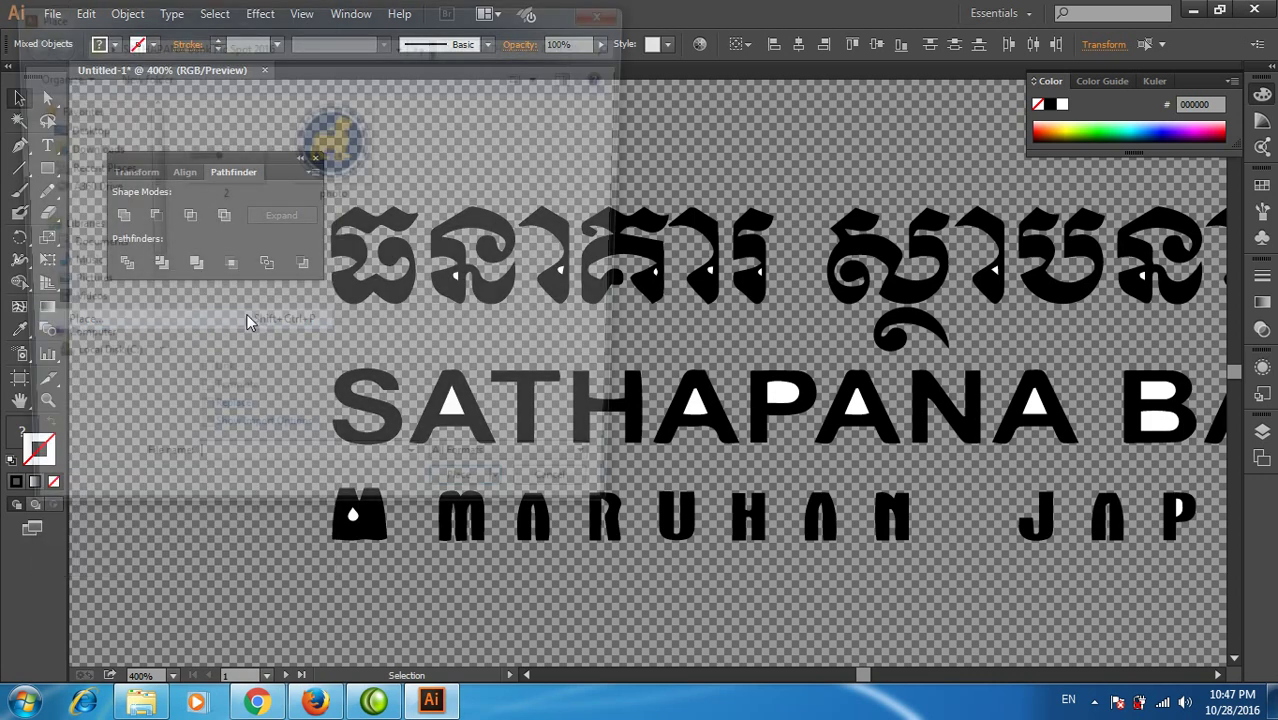
pyautogui.click(229, 163)
pyautogui.doubleClick(229, 163)
pyautogui.click(224, 366)
pyautogui.moveTo(736, 420)
pyautogui.mouseDown()
pyautogui.moveTo(740, 228)
pyautogui.moveTo(760, 165)
pyautogui.mouseUp()
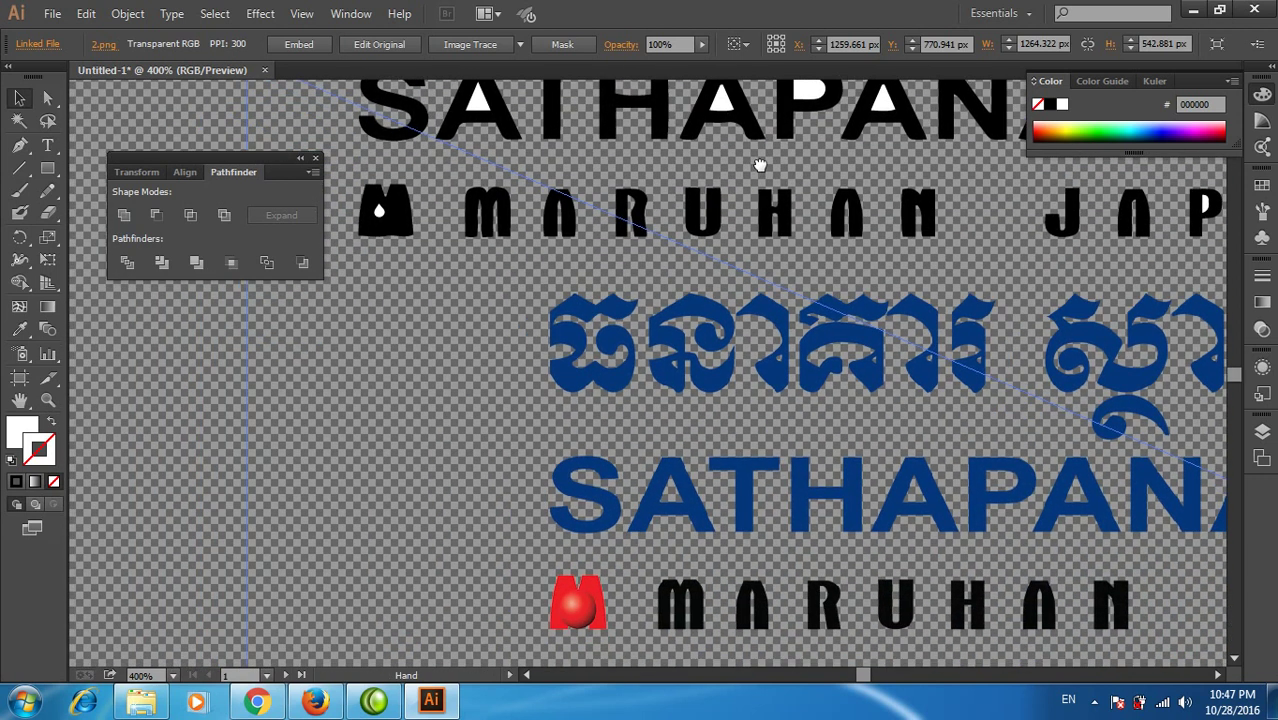
pyautogui.moveTo(760, 165)
pyautogui.mouseDown()
pyautogui.moveTo(728, 254)
pyautogui.moveTo(727, 447)
pyautogui.mouseUp()
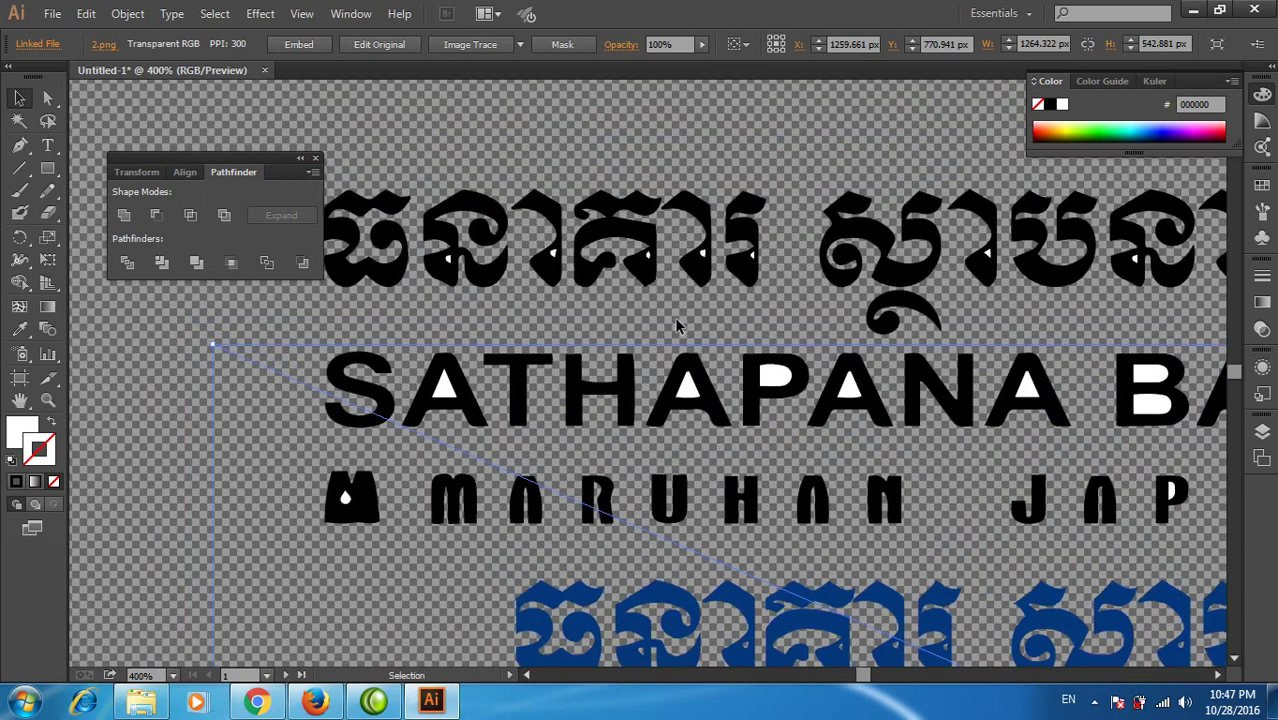
# Nudge a small stray piece inside a Khmer letter into place.
pyautogui.click(650, 255)
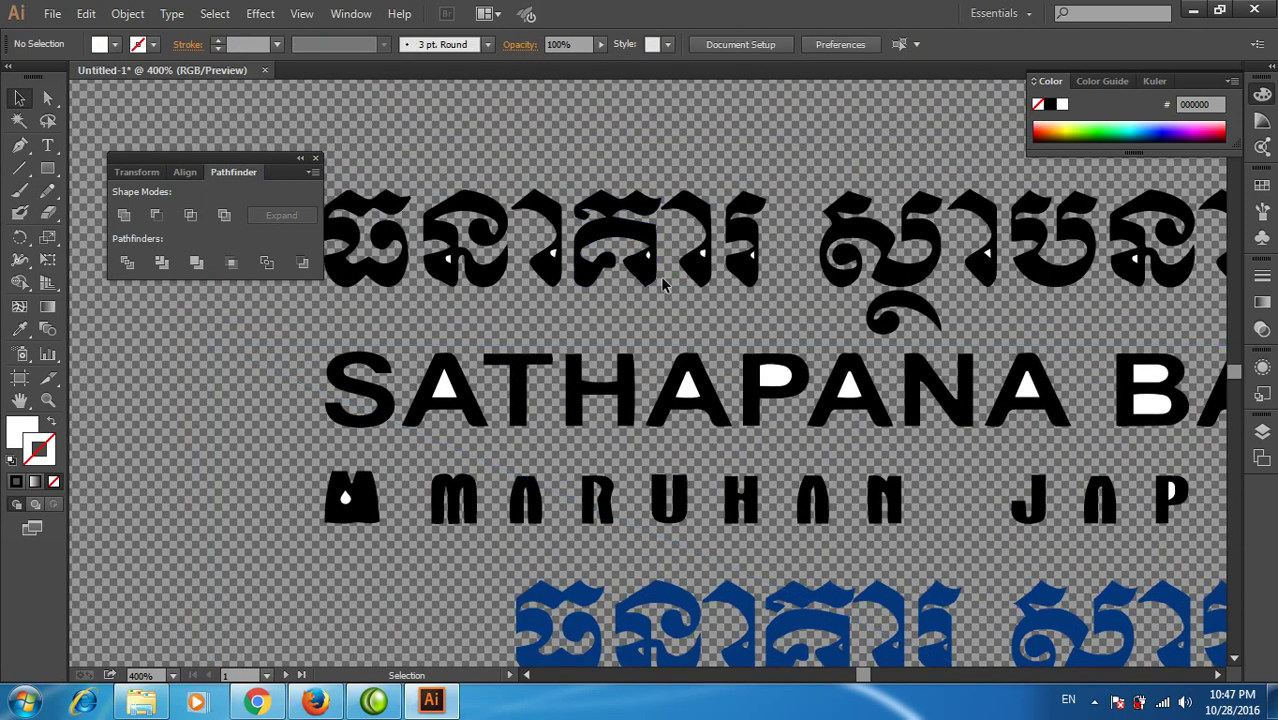
pyautogui.click(702, 255)
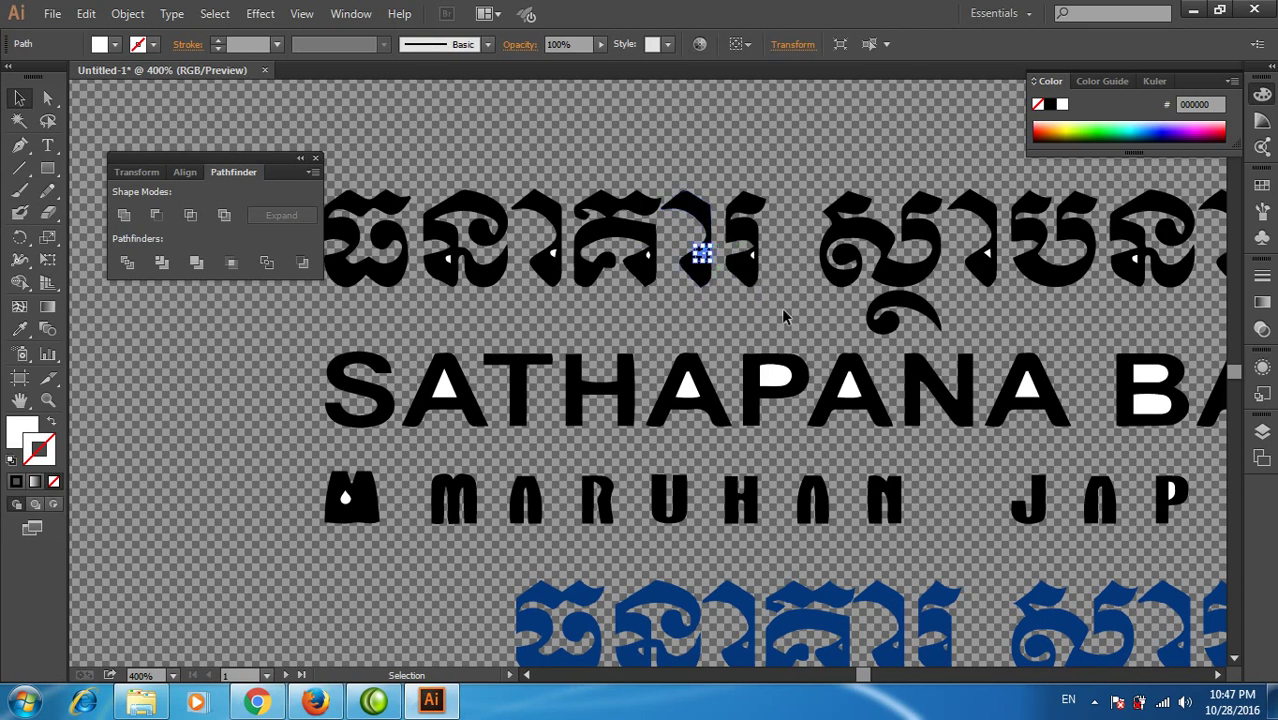
pyautogui.moveTo(704, 256)
pyautogui.mouseDown()
pyautogui.moveTo(756, 258)
pyautogui.moveTo(740, 260)
pyautogui.mouseUp()
pyautogui.moveTo(651, 271)
pyautogui.mouseDown()
pyautogui.moveTo(648, 258)
pyautogui.moveTo(442, 257)
pyautogui.mouseUp()
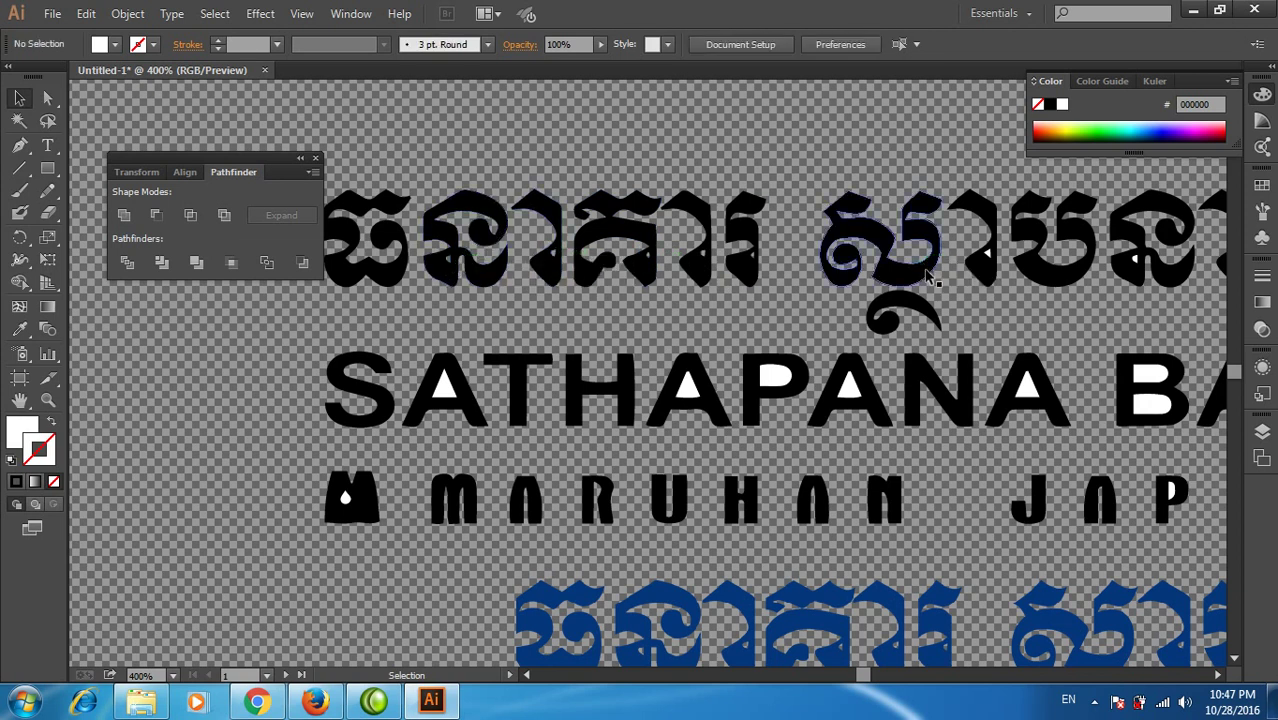
# Compare the Khmer lettering against the colour original and check a glyph piece.
pyautogui.moveTo(928, 341)
pyautogui.mouseDown()
pyautogui.moveTo(828, 298)
pyautogui.moveTo(840, 82)
pyautogui.mouseUp()
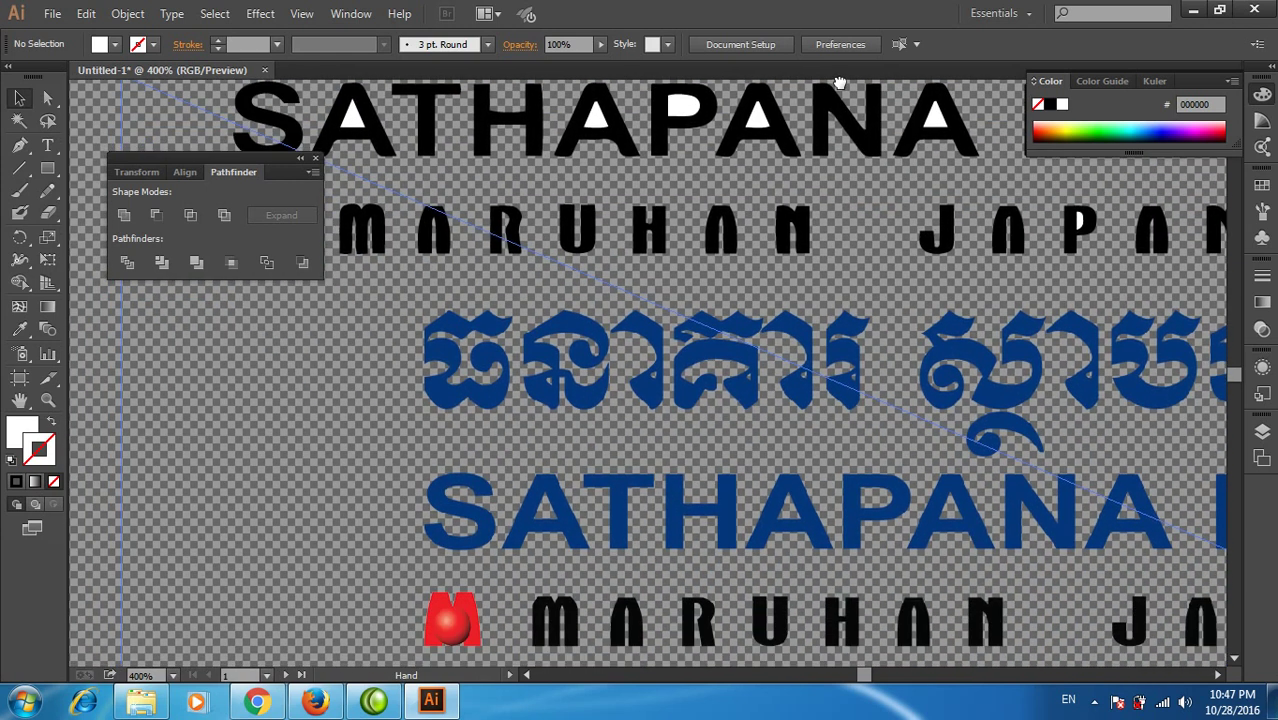
pyautogui.moveTo(840, 82)
pyautogui.mouseDown()
pyautogui.moveTo(629, 143)
pyautogui.moveTo(543, 198)
pyautogui.mouseUp()
pyautogui.moveTo(563, 286); pyautogui.dragTo(757, 400)
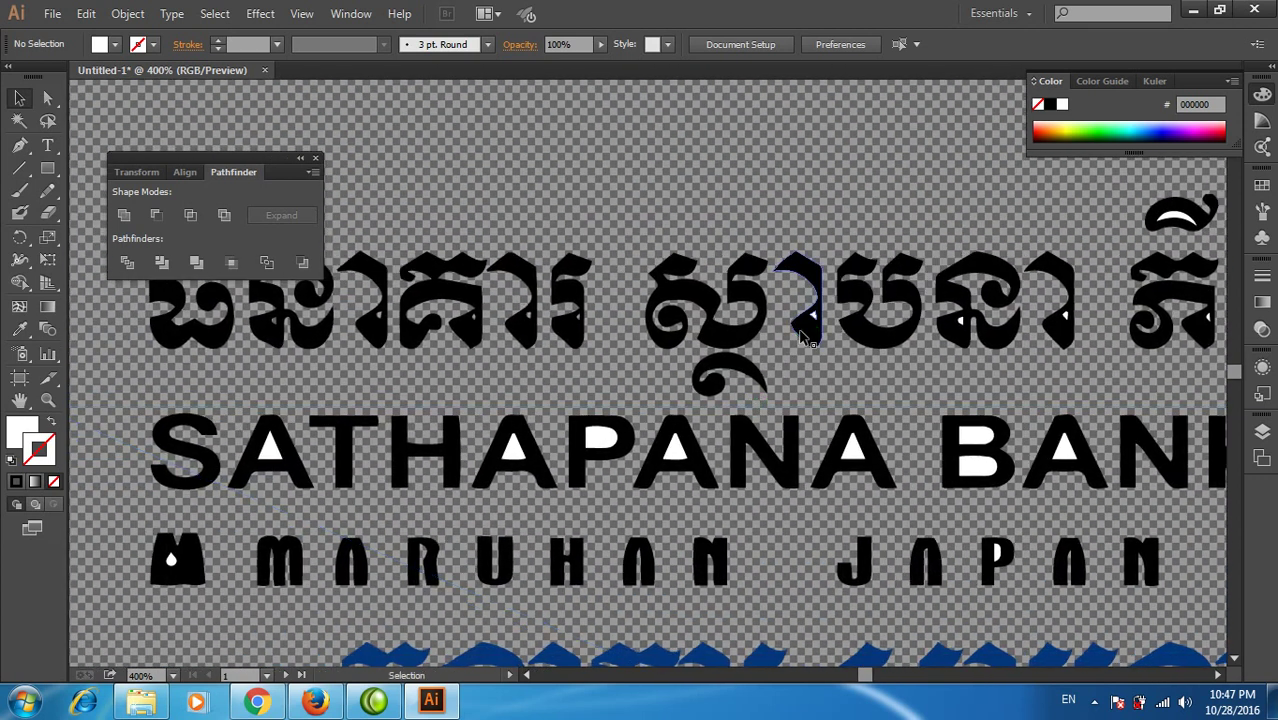
pyautogui.click(812, 316)
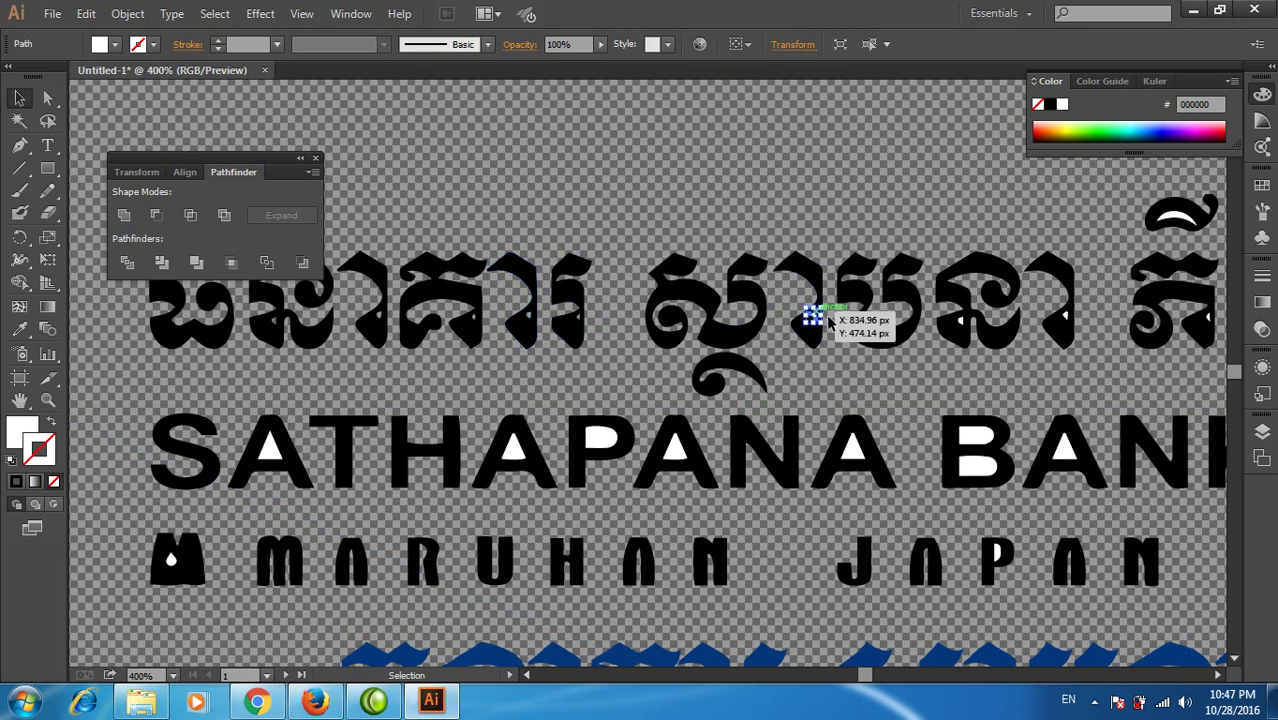
pyautogui.click(863, 326)
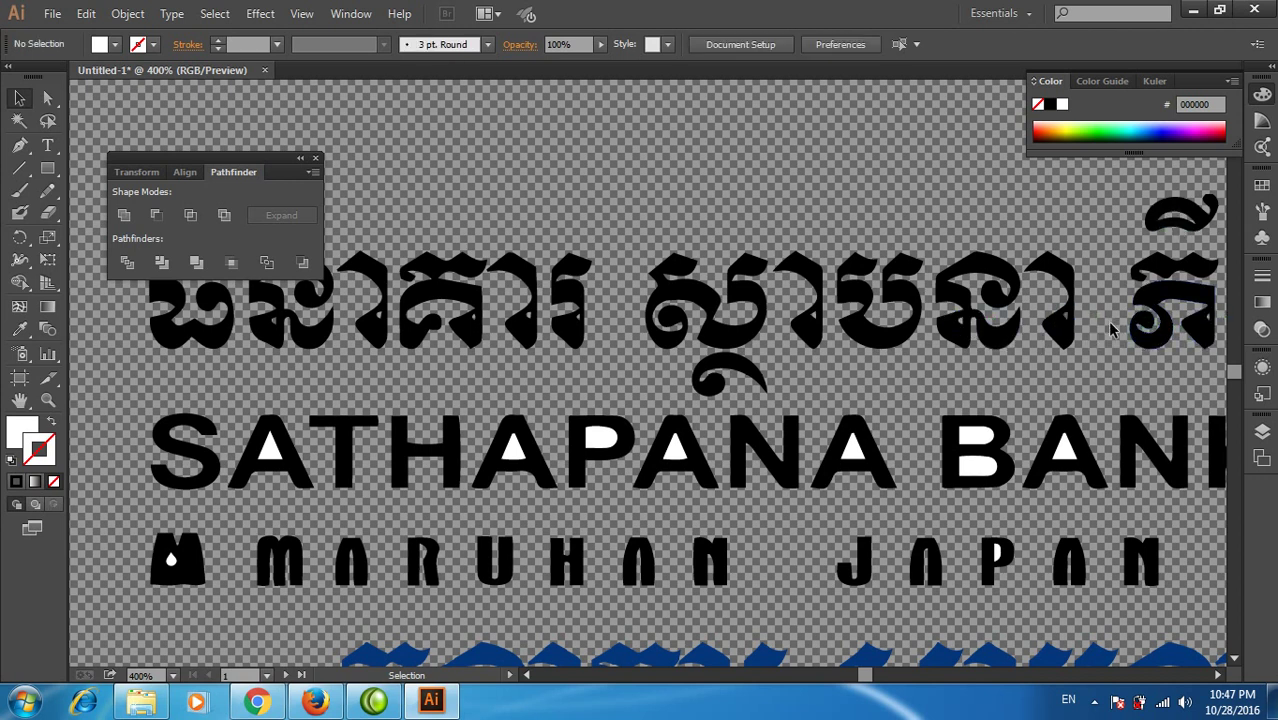
# Reposition the top Khmer vowel mark and reshape a piece of the middle letter.
pyautogui.hscroll(5, 660, 235)
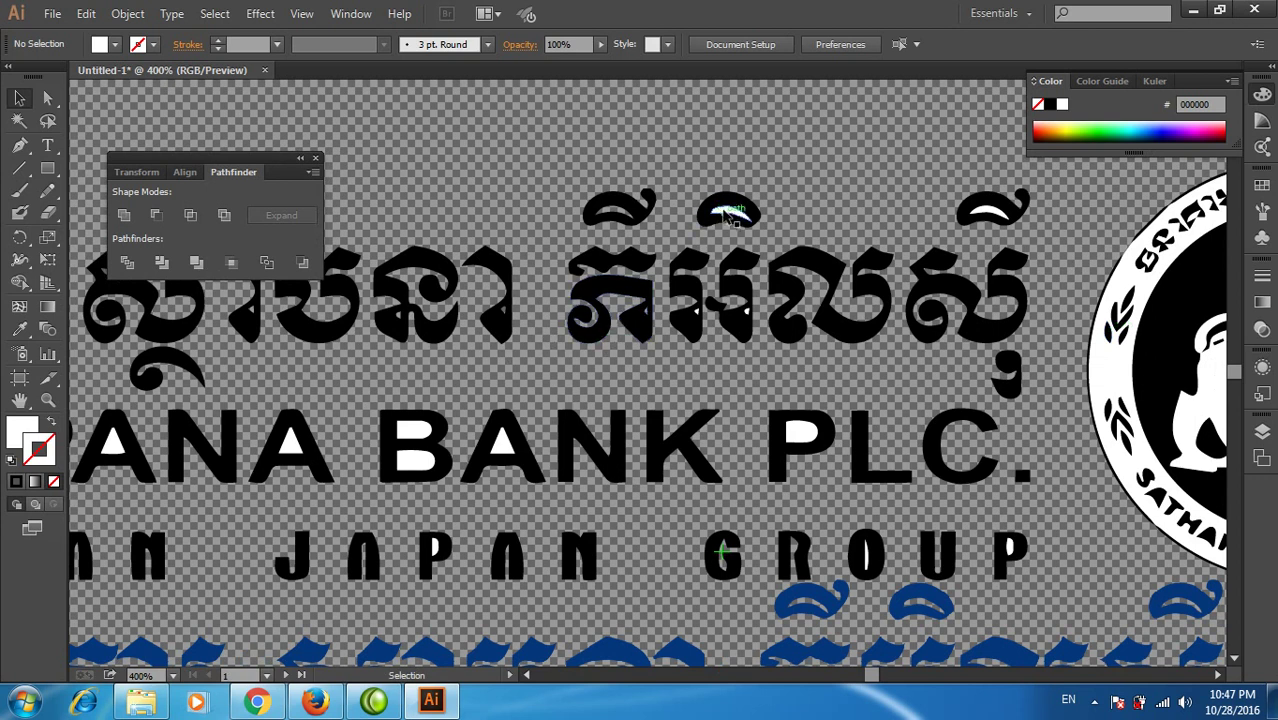
pyautogui.moveTo(728, 215); pyautogui.dragTo(997, 216)
pyautogui.click(990, 240)
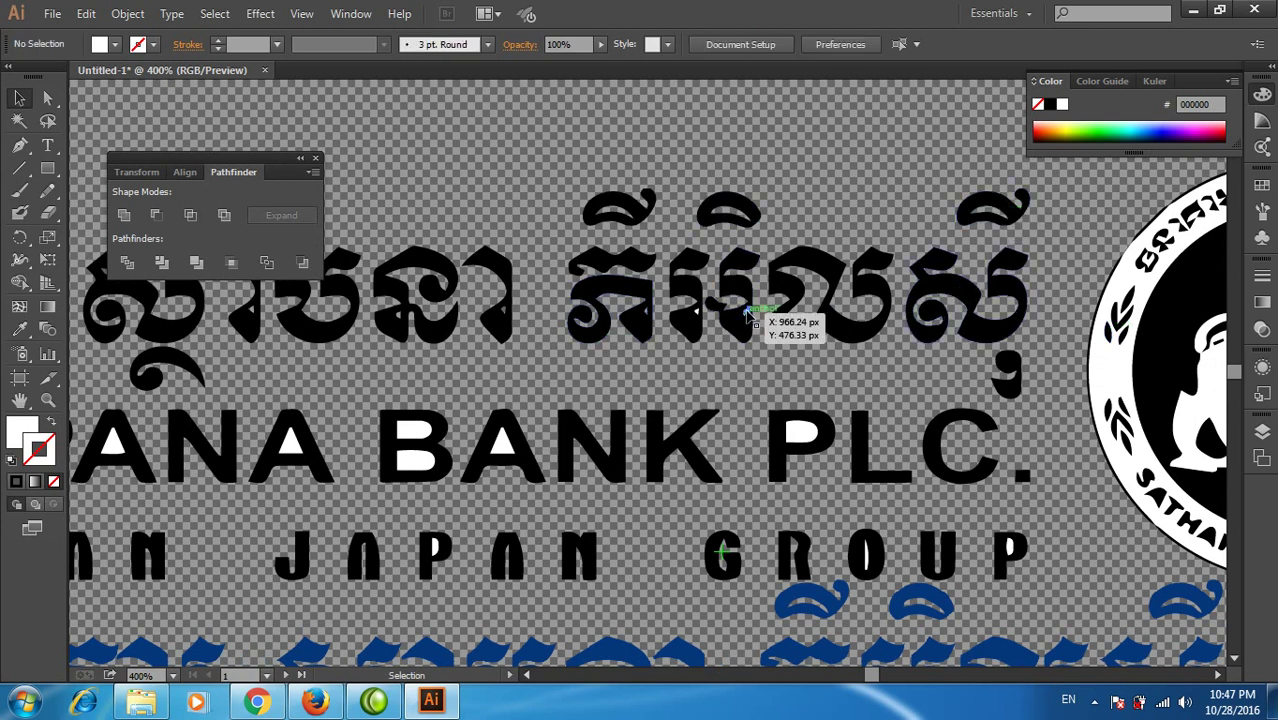
pyautogui.moveTo(746, 312); pyautogui.dragTo(698, 313)
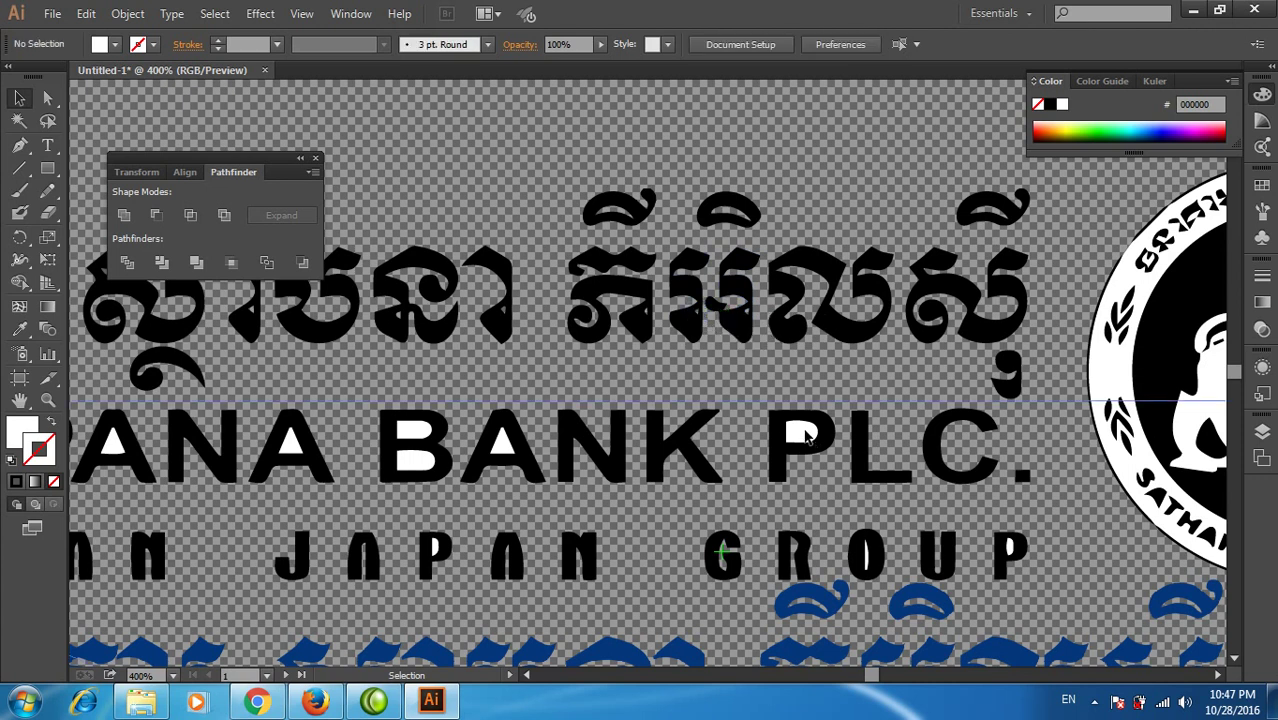
# Select the colour copy, scroll down, and bring up the Layers panel.
pyautogui.click(806, 436)
pyautogui.scroll(-3, 826, 378)
pyautogui.scroll(-2, 826, 378)
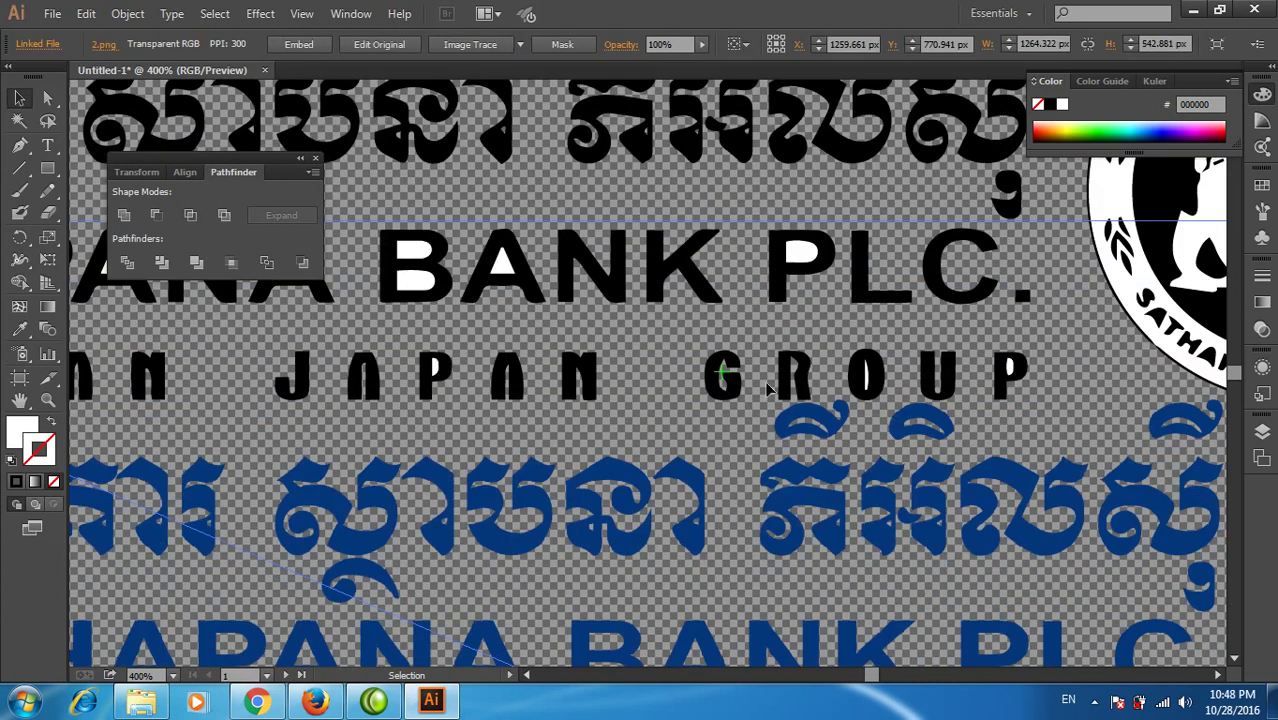
pyautogui.scroll(-3, 800, 375)
pyautogui.scroll(-2, 760, 370)
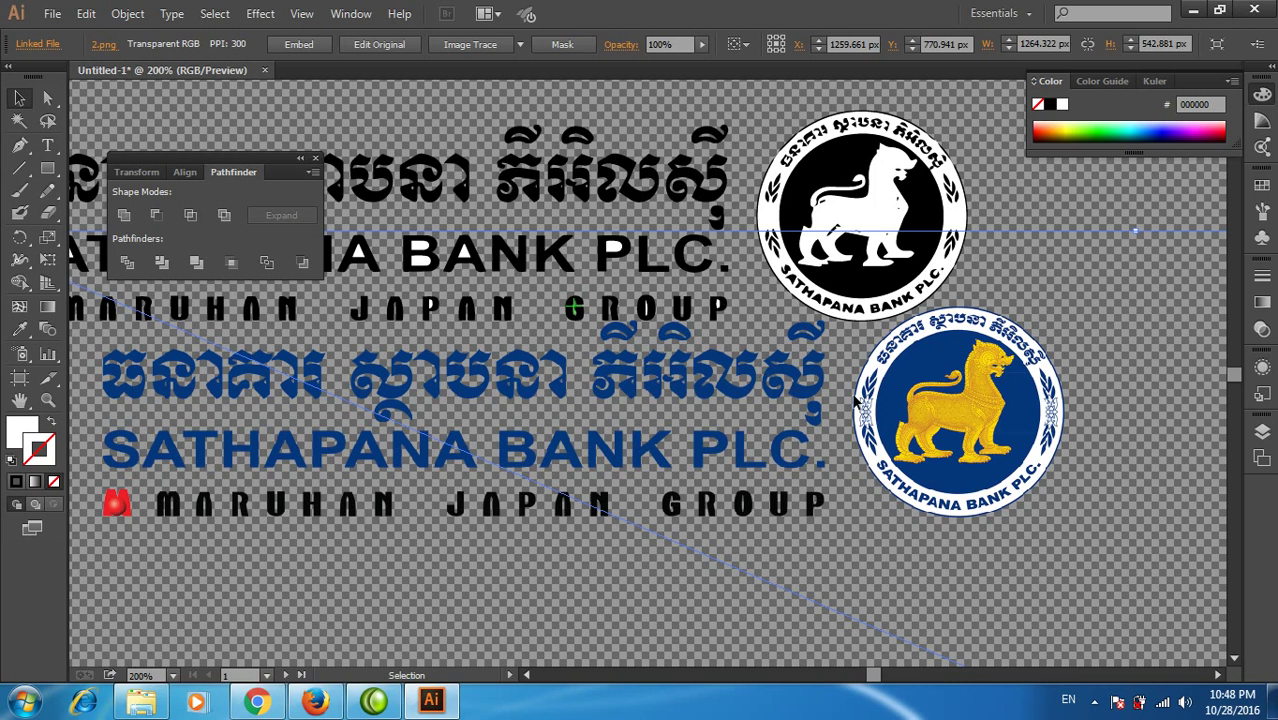
pyautogui.click(1261, 460)
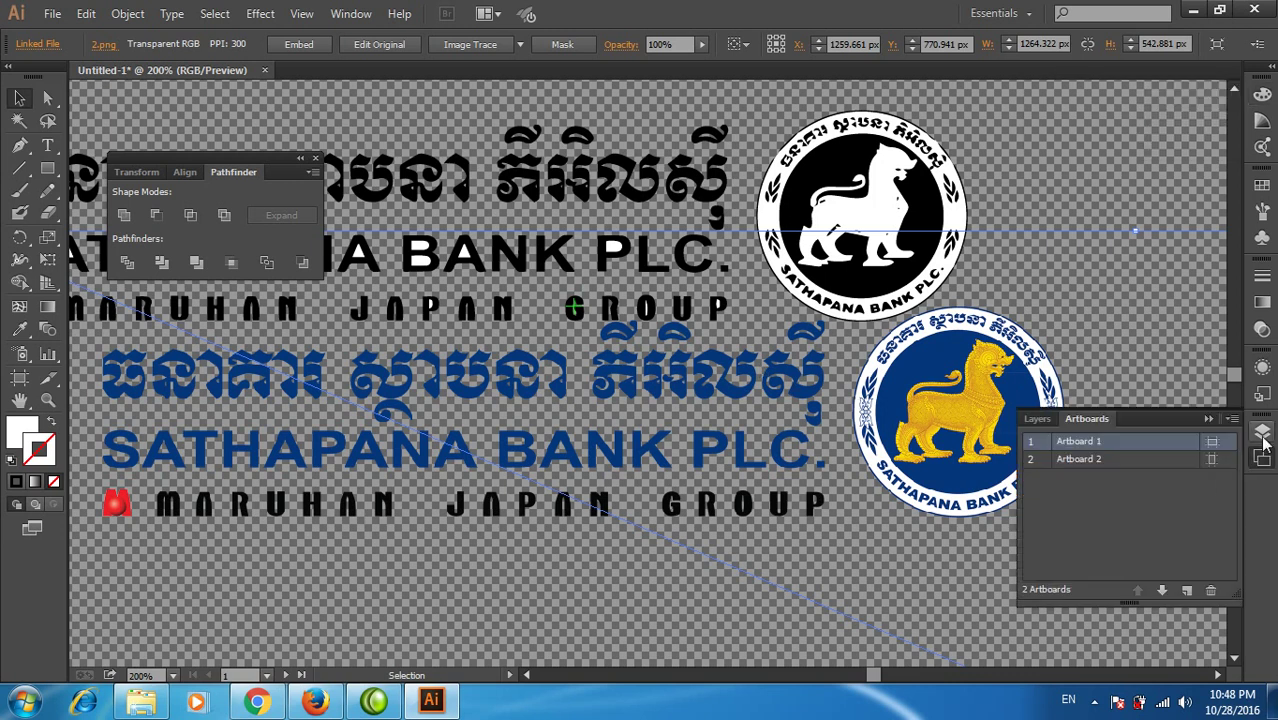
pyautogui.click(1038, 419)
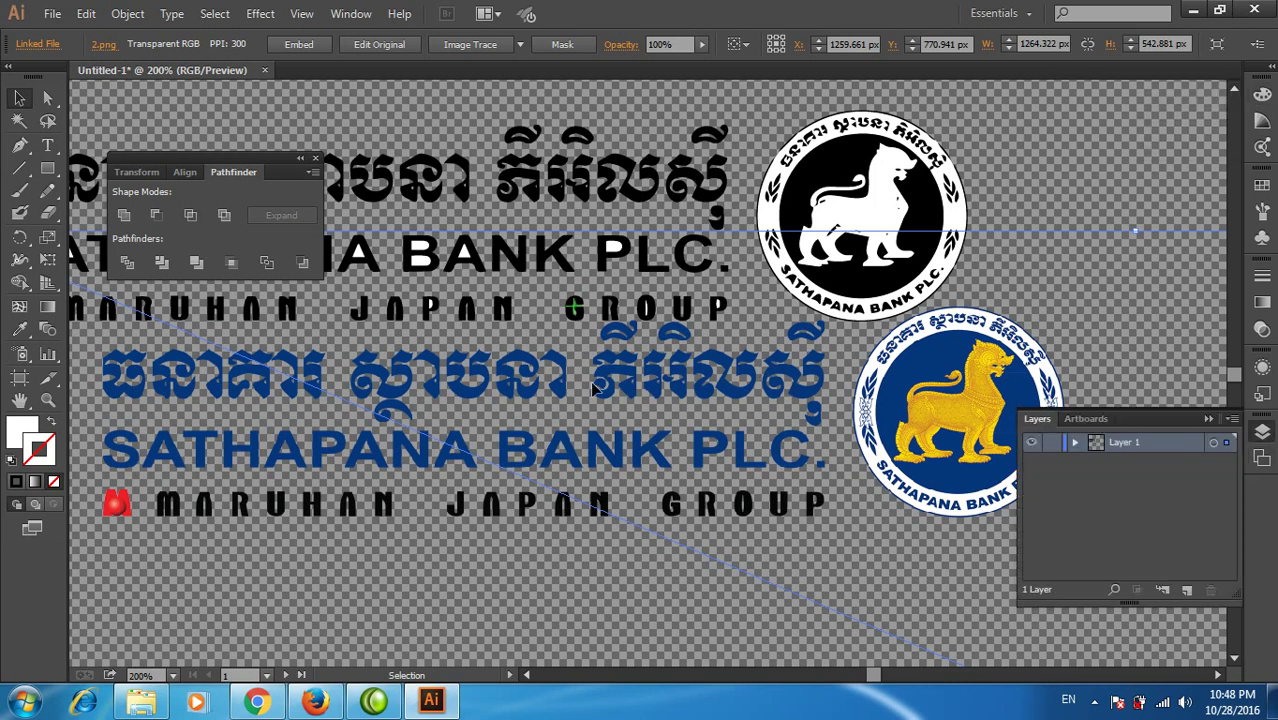
# Move the colour artwork further down and check a piece in SATHAPANA.
pyautogui.moveTo(617, 383); pyautogui.dragTo(684, 558)
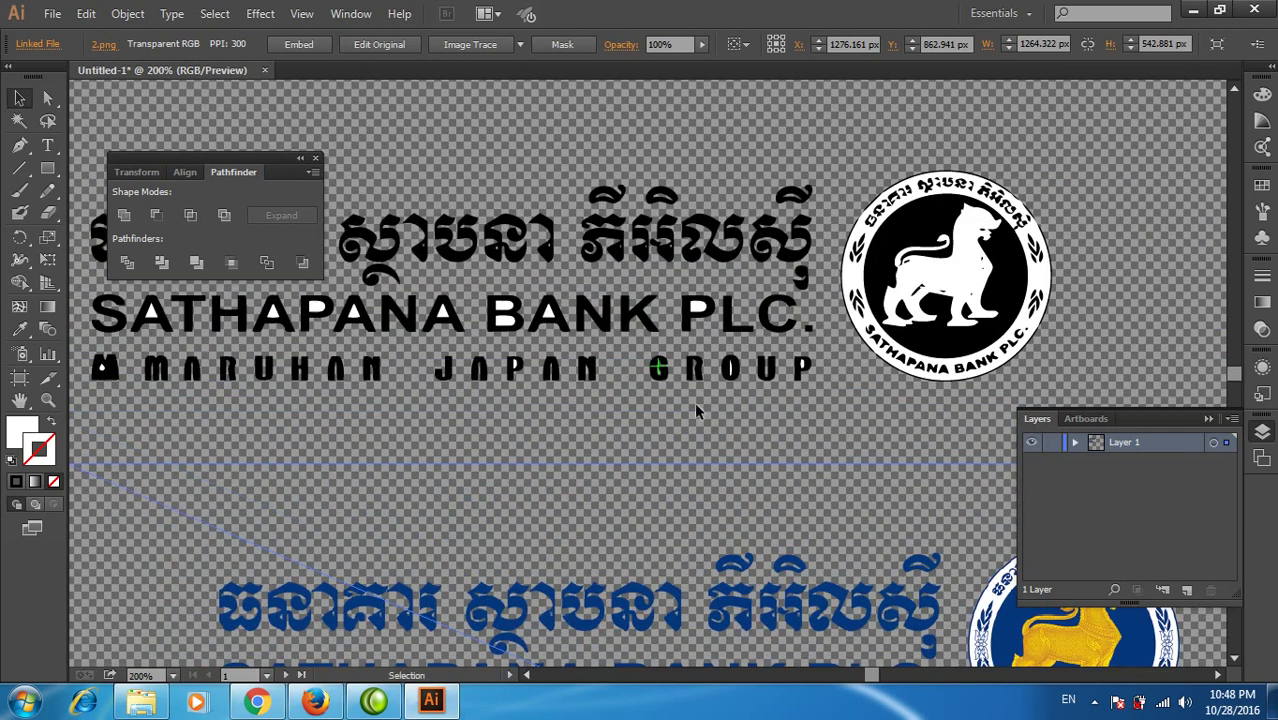
pyautogui.moveTo(697, 410); pyautogui.dragTo(839, 450)
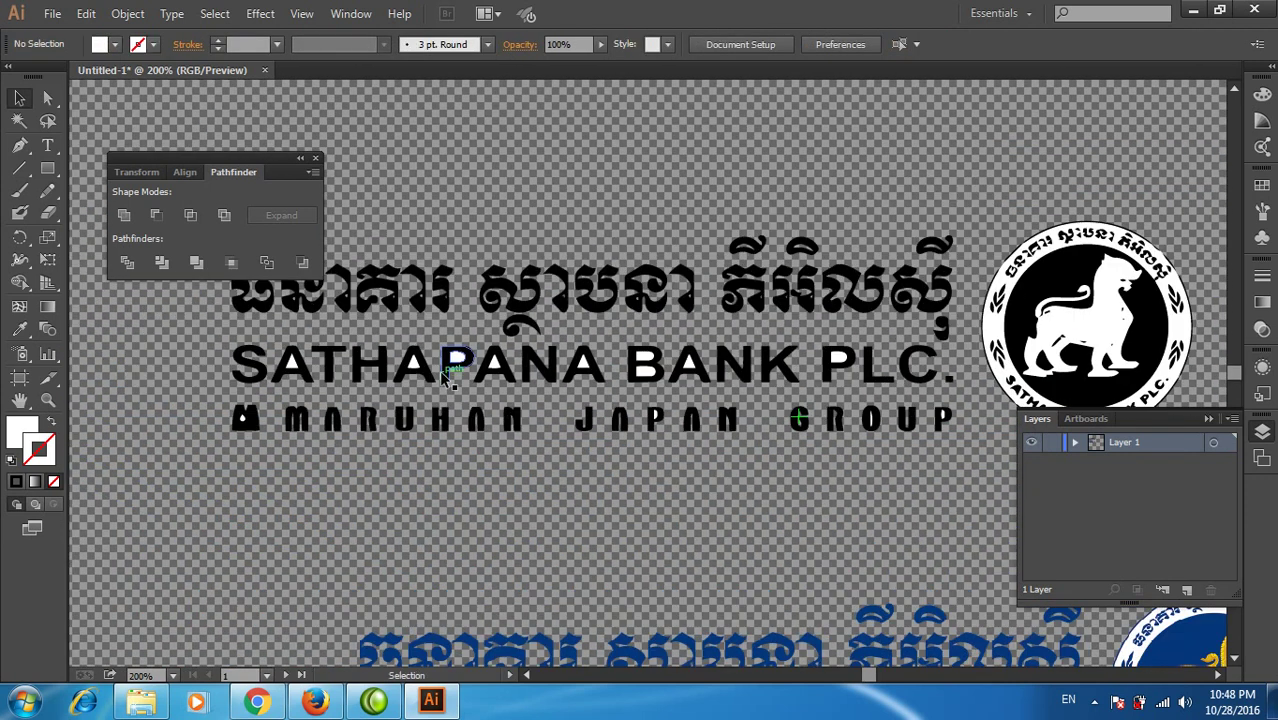
pyautogui.click(455, 357)
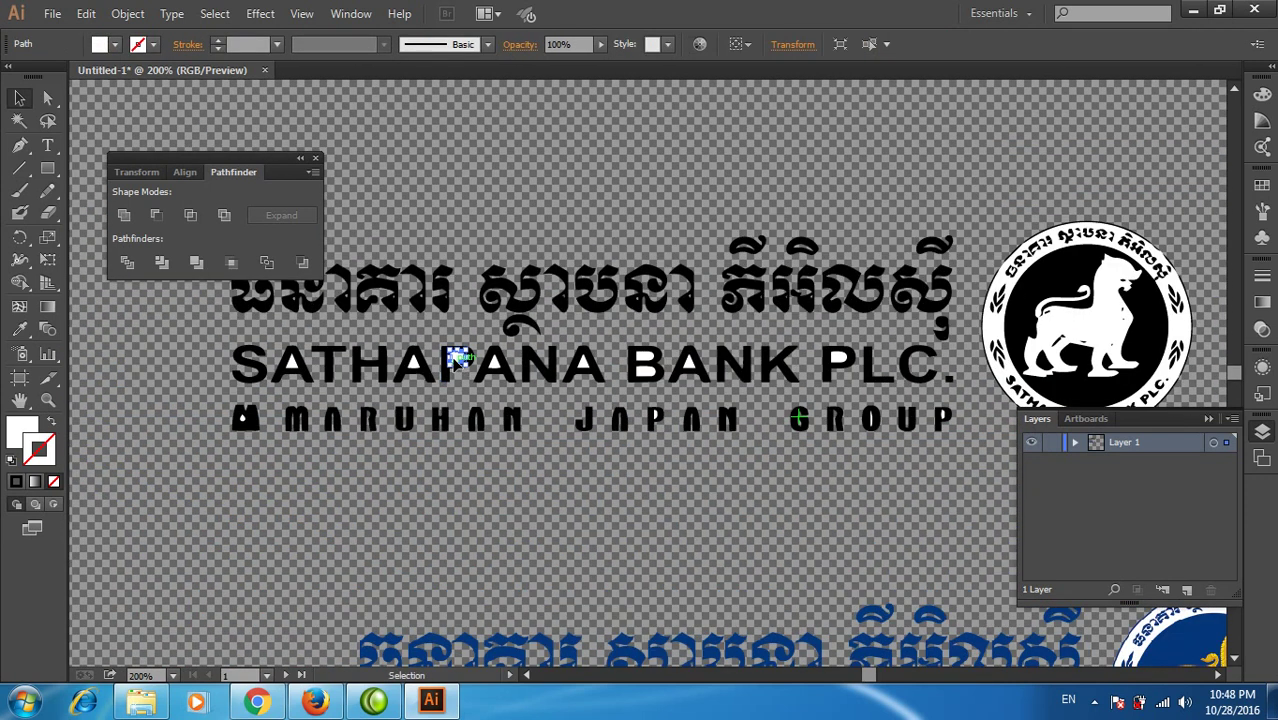
pyautogui.moveTo(722, 425)
pyautogui.mouseDown()
pyautogui.moveTo(812, 305)
pyautogui.moveTo(852, 330)
pyautogui.mouseUp()
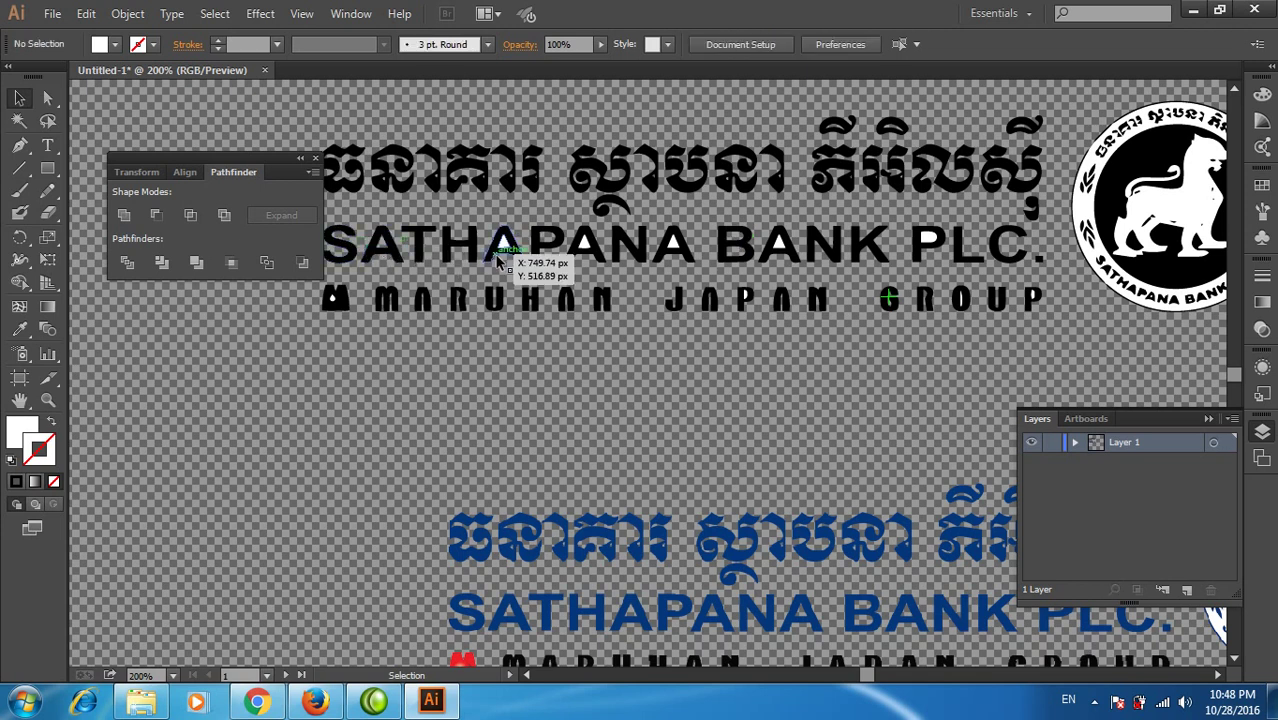
# Check small pieces in the Latin letters and the P in PLC.
pyautogui.moveTo(508, 250); pyautogui.dragTo(588, 248)
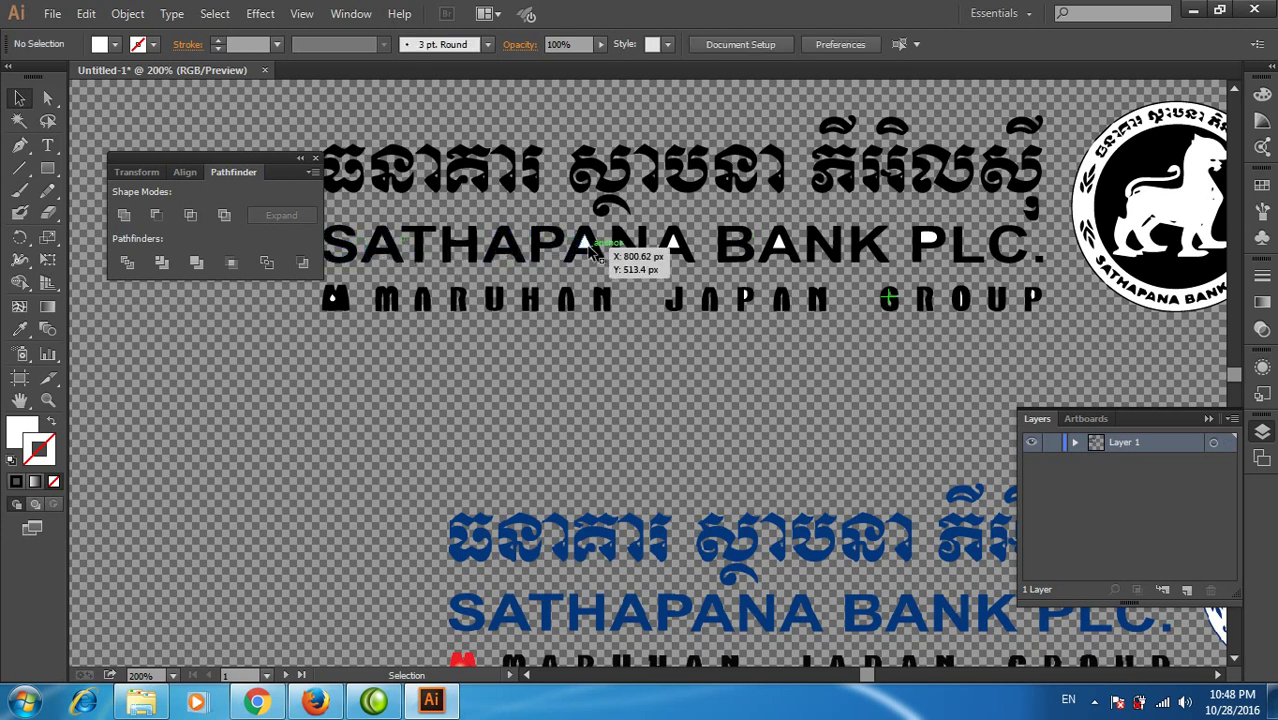
pyautogui.click(660, 250)
pyautogui.click(664, 240)
pyautogui.click(720, 250)
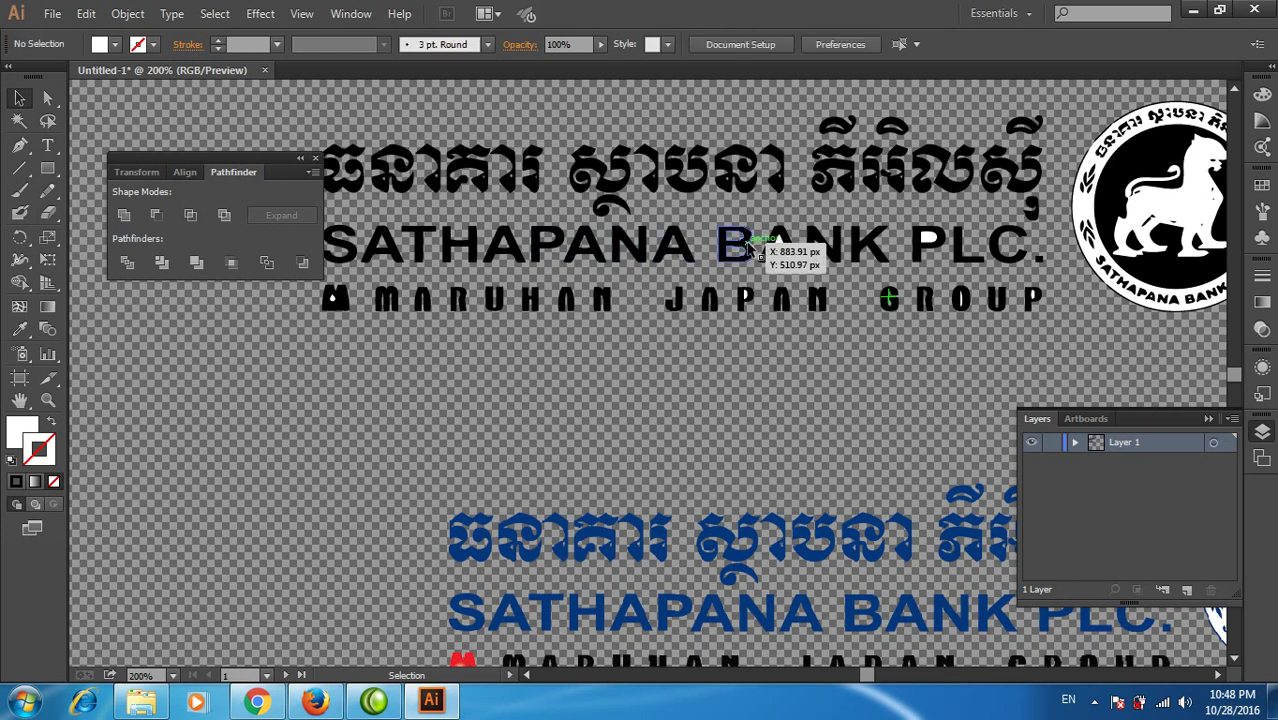
pyautogui.moveTo(912, 228); pyautogui.dragTo(932, 242)
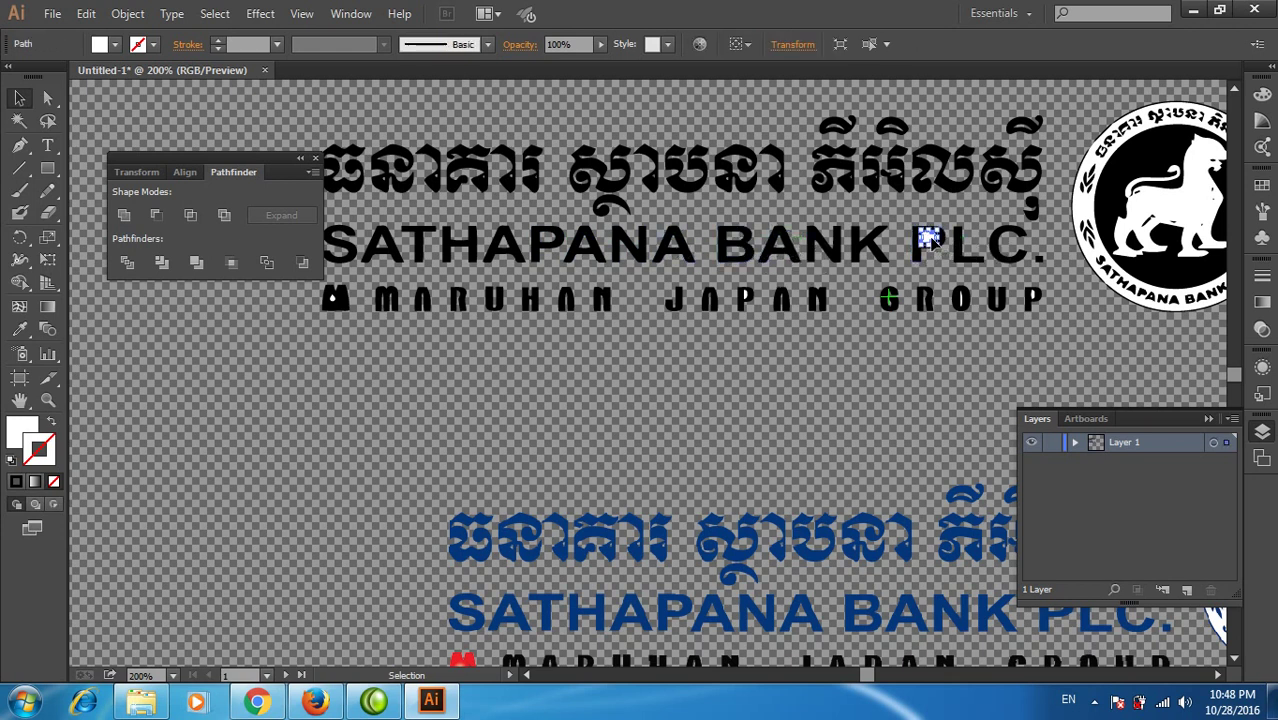
pyautogui.click(995, 290)
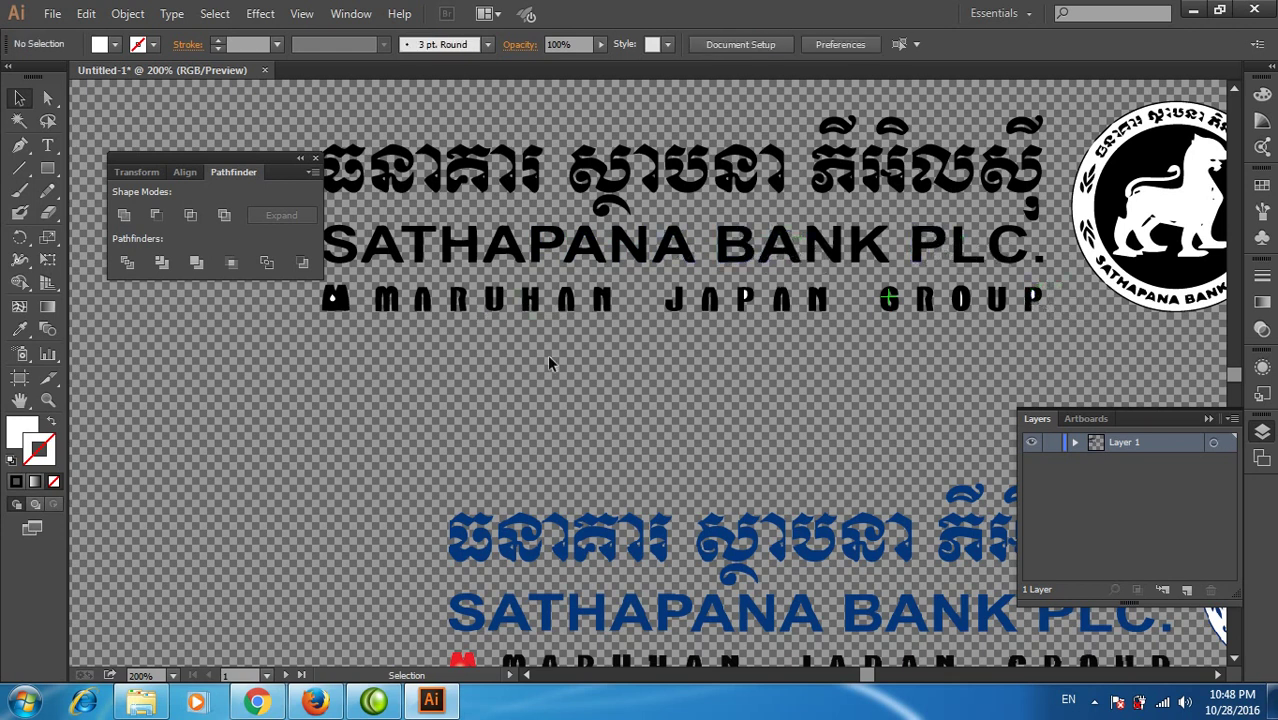
# Zoom in on the MARUHAN line and check the M piece's anchor.
pyautogui.moveTo(630, 383); pyautogui.dragTo(562, 230)
pyautogui.moveTo(578, 318)
pyautogui.mouseDown()
pyautogui.moveTo(573, 302)
pyautogui.moveTo(807, 422)
pyautogui.mouseUp()
pyautogui.hotkey('ctrl', '+')
pyautogui.hotkey('ctrl', '+')
pyautogui.moveTo(499, 262); pyautogui.dragTo(174, 45)
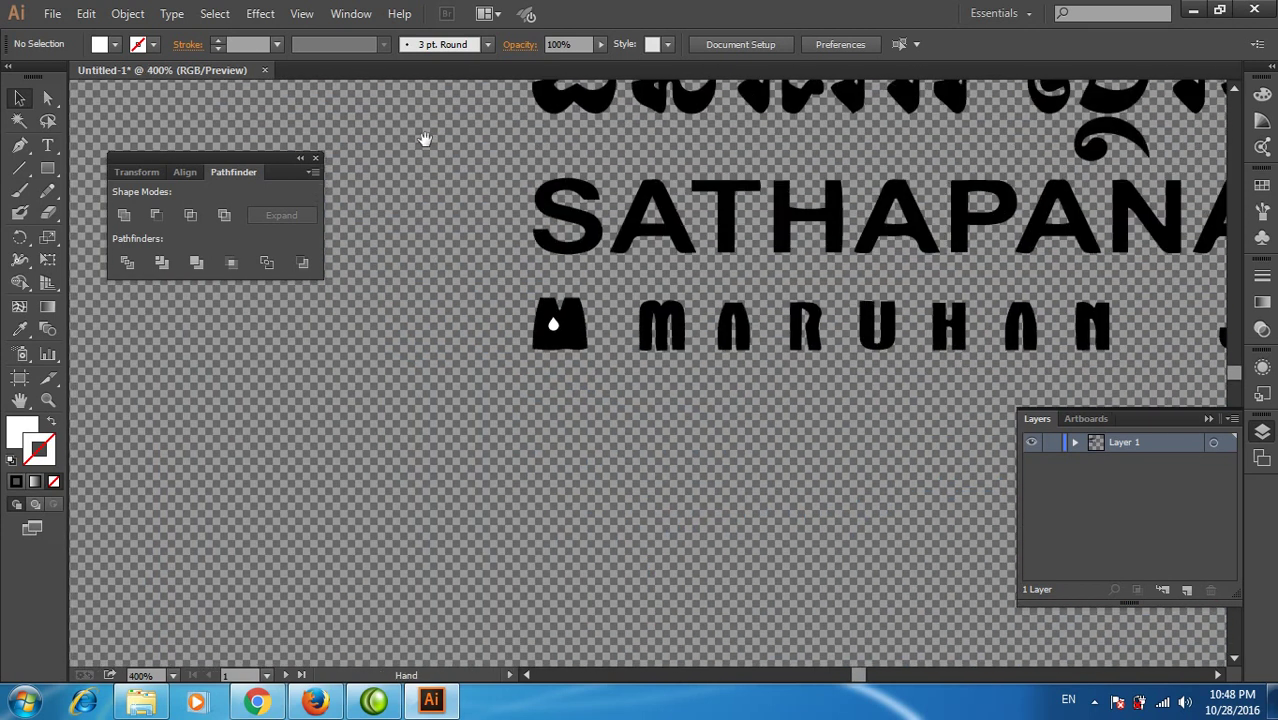
pyautogui.click(509, 269)
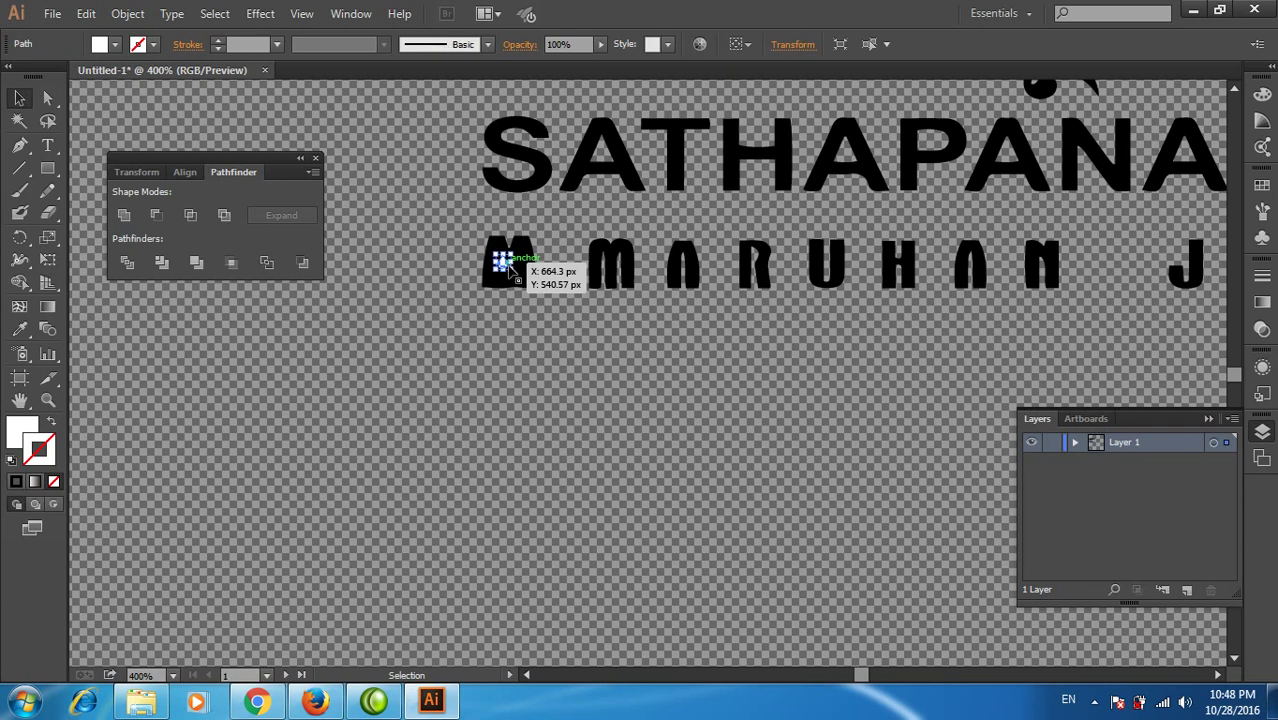
pyautogui.click(528, 302)
# Compare MARUHAN with the colour original, then zoom out and centre the colour copy.
pyautogui.moveTo(596, 378); pyautogui.dragTo(558, 22)
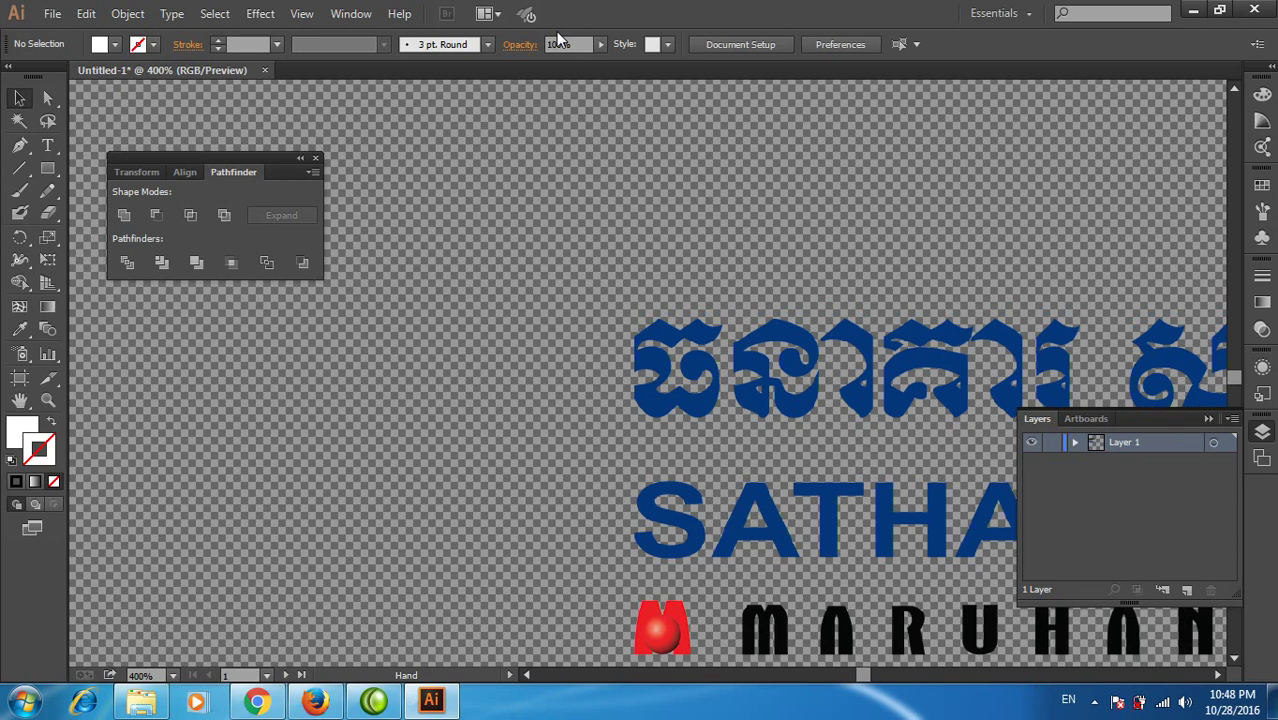
pyautogui.scroll(-5, 530, 250)
pyautogui.scroll(-5, 510, 290)
pyautogui.scroll(-5, 500, 280)
pyautogui.scroll(-5, 510, 300)
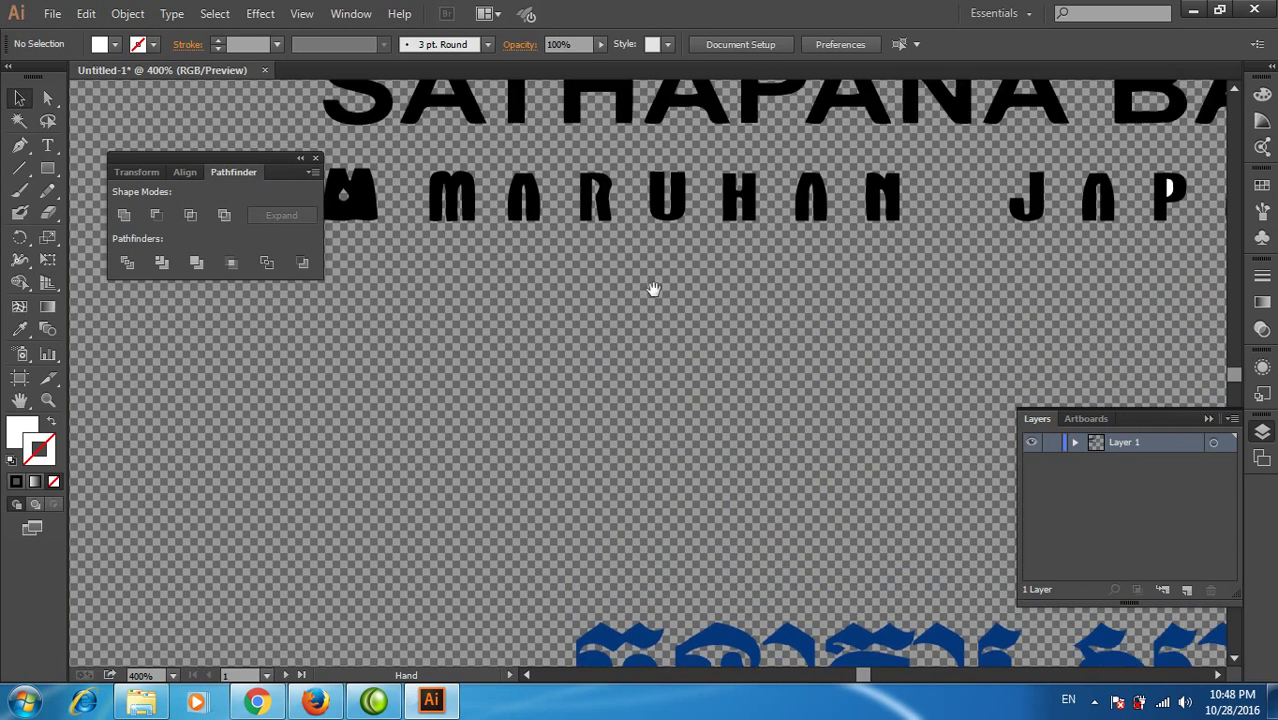
pyautogui.moveTo(681, 288); pyautogui.dragTo(659, 368)
pyautogui.keyDown('alt'); pyautogui.click(670, 269); pyautogui.keyUp('alt')
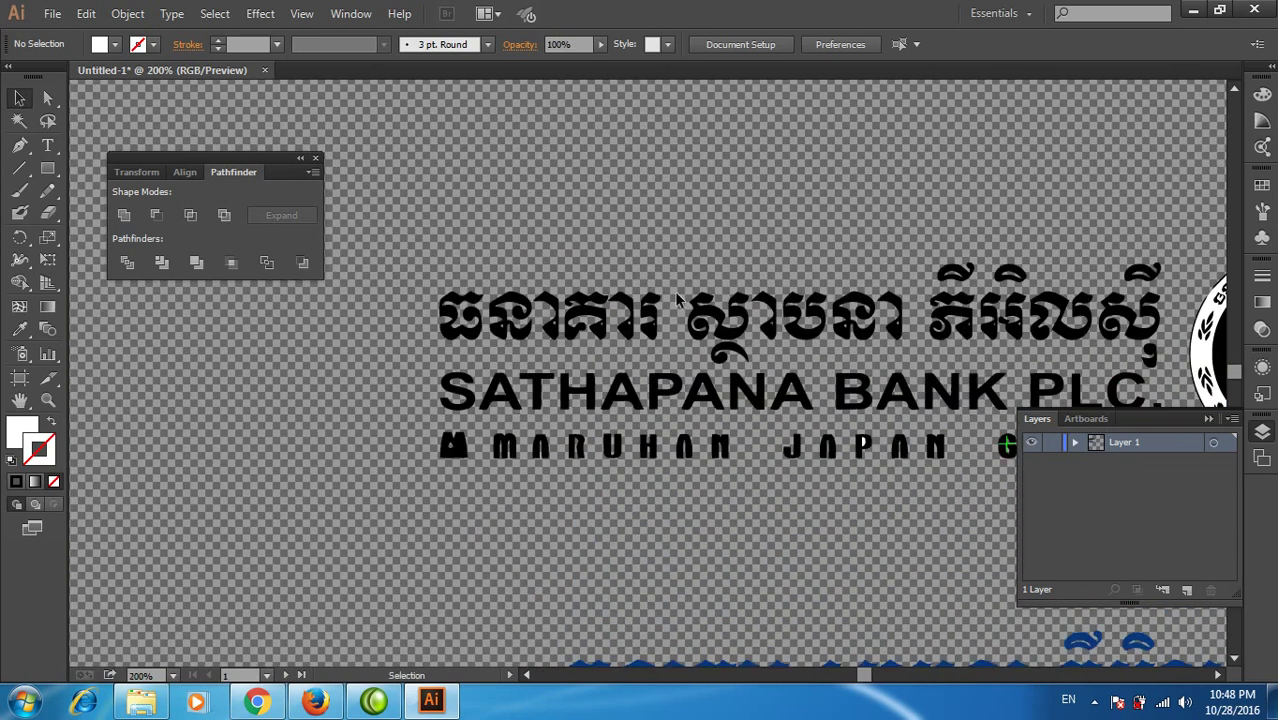
pyautogui.moveTo(820, 520); pyautogui.dragTo(706, 265)
pyautogui.moveTo(748, 332); pyautogui.dragTo(622, 189)
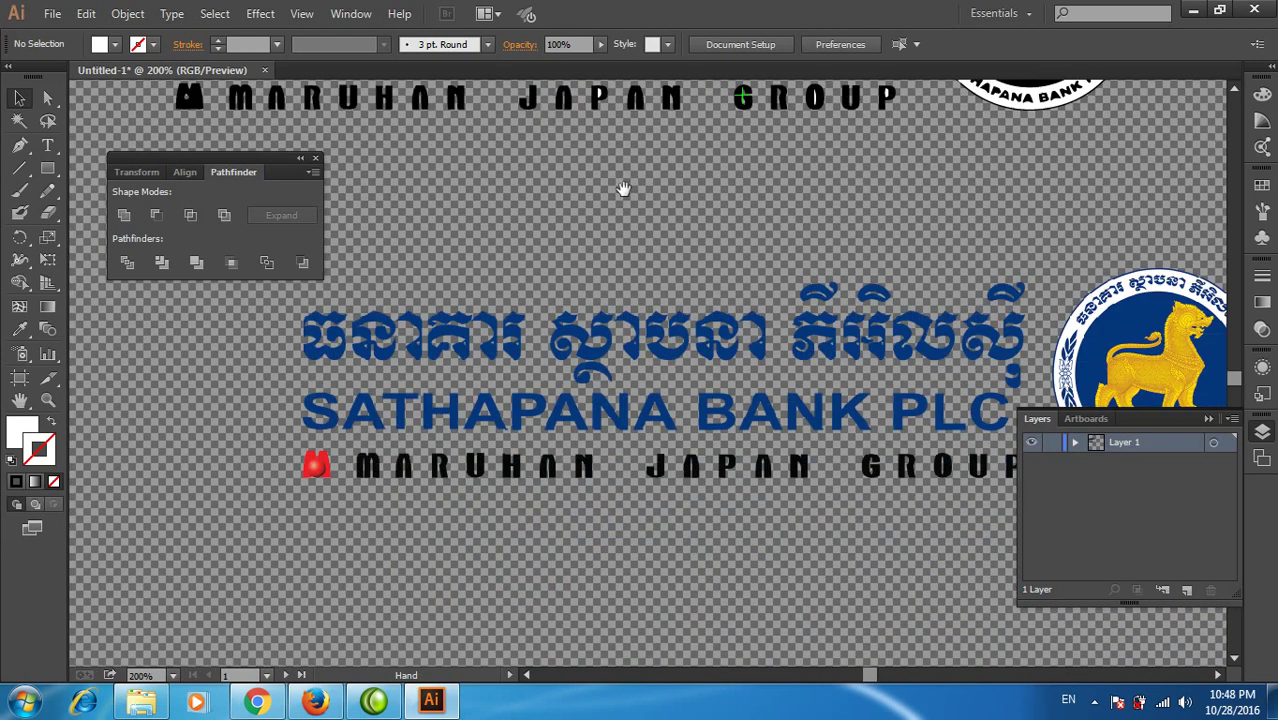
pyautogui.click(660, 336)
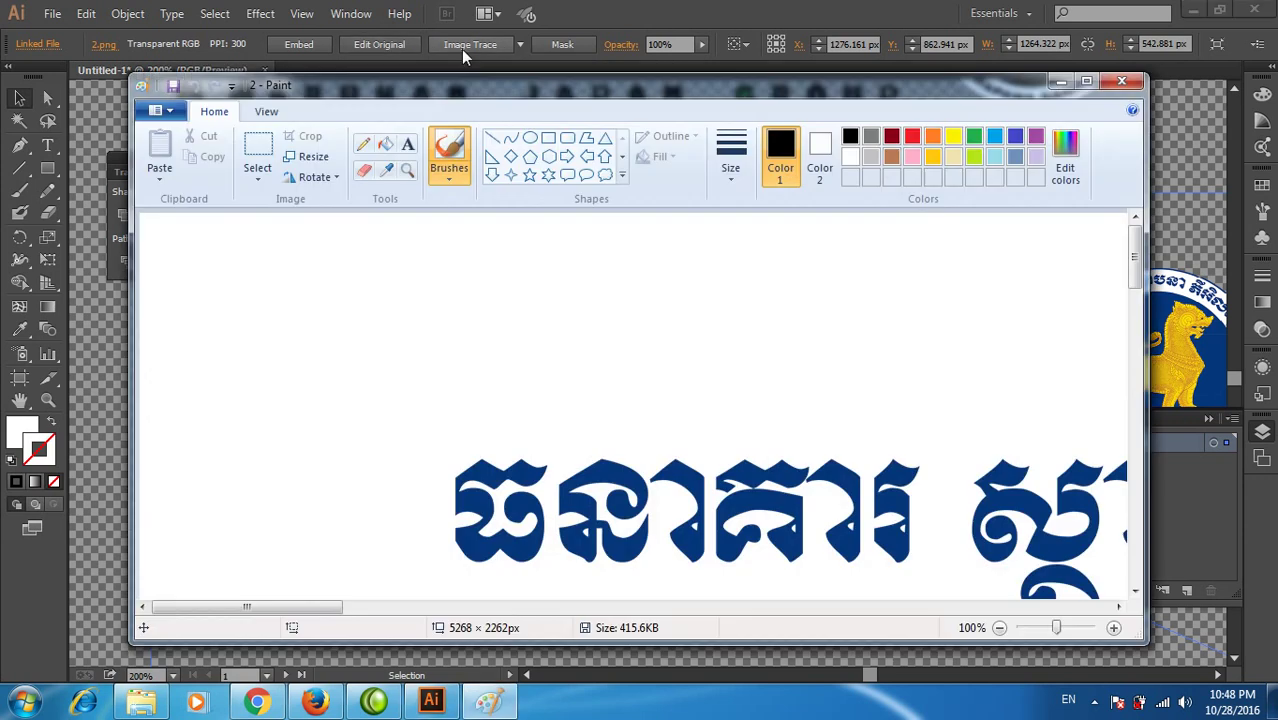
# Undo the stray brush stroke on 2.png and close Paint without saving.
pyautogui.scroll(-5, 743, 397)
pyautogui.scroll(3, 742, 366)
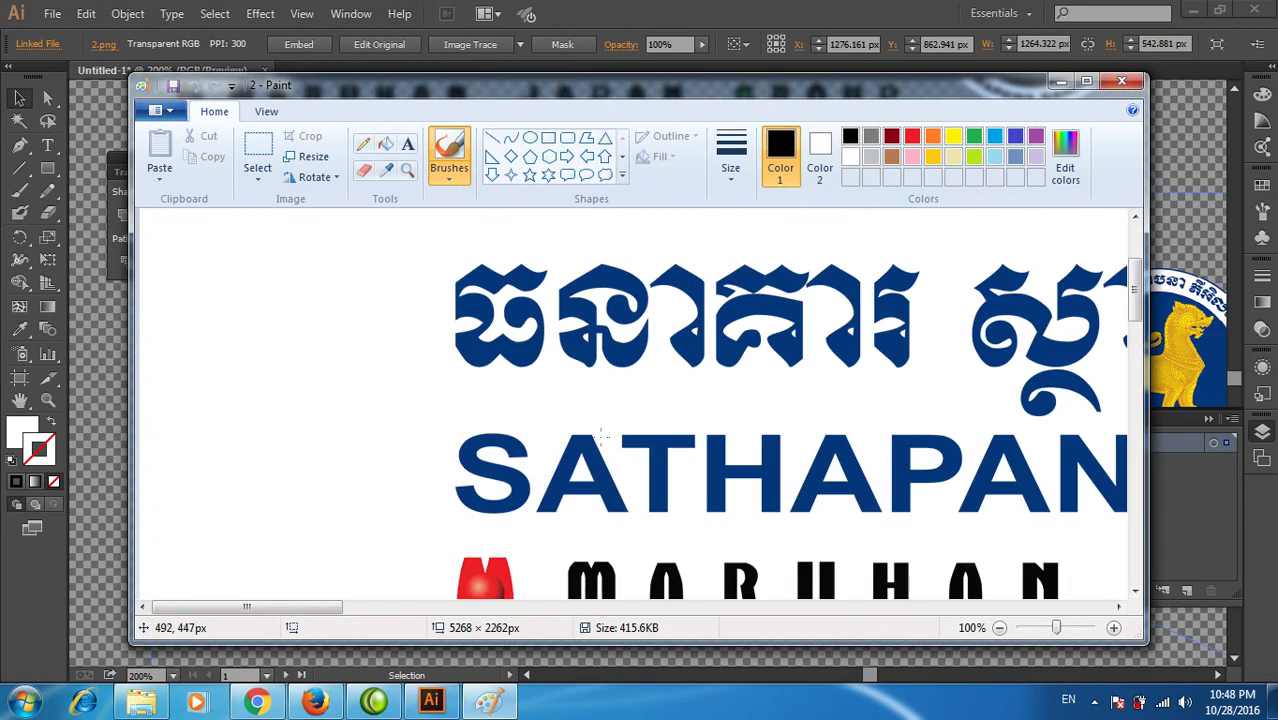
pyautogui.moveTo(532, 352); pyautogui.dragTo(497, 431)
pyautogui.hotkey('ctrl', 'z')
pyautogui.click(1121, 80)
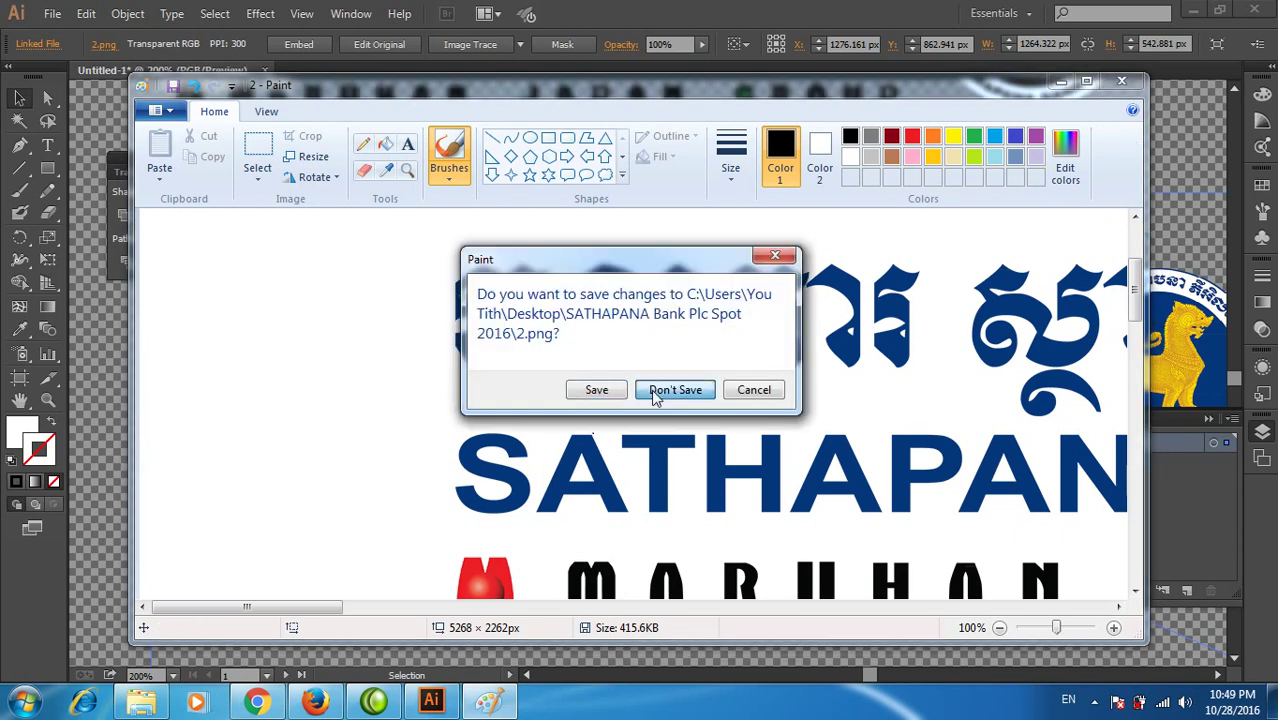
pyautogui.click(655, 392)
pyautogui.click(470, 44)
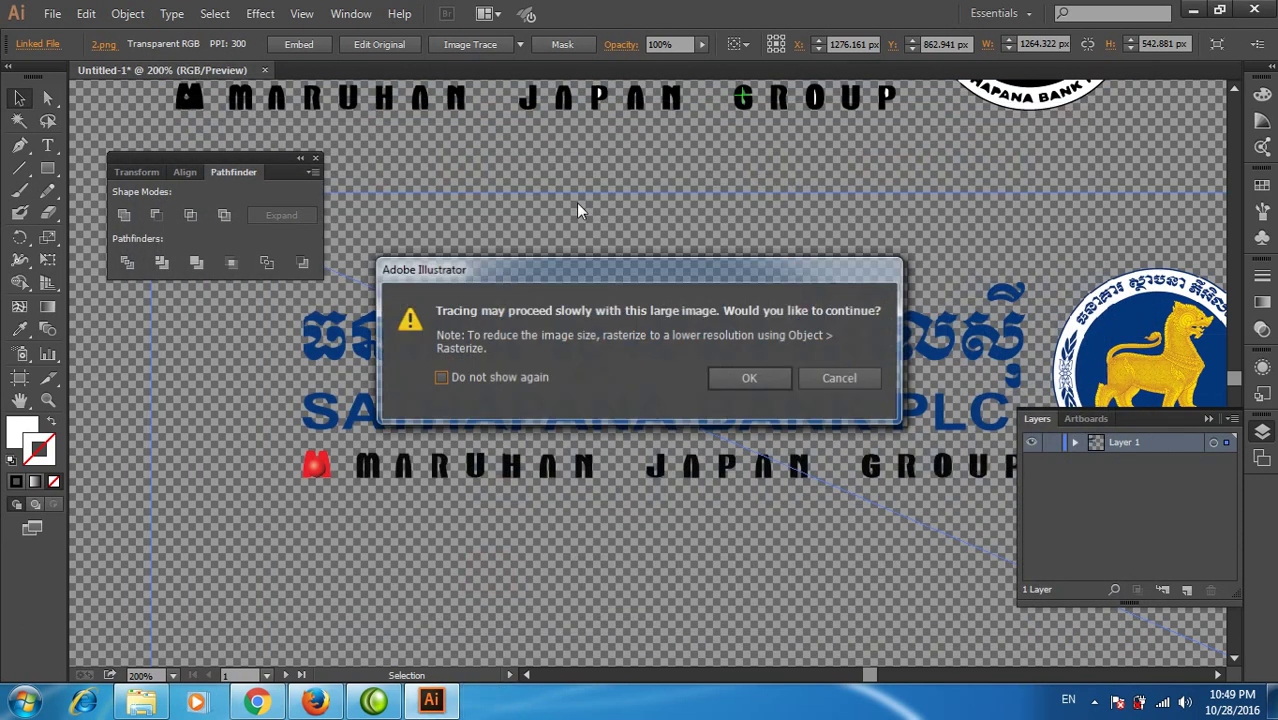
# Trace the colour 2.png copy, undo it, and close the tracing presets list unchosen.
pyautogui.click(730, 387)
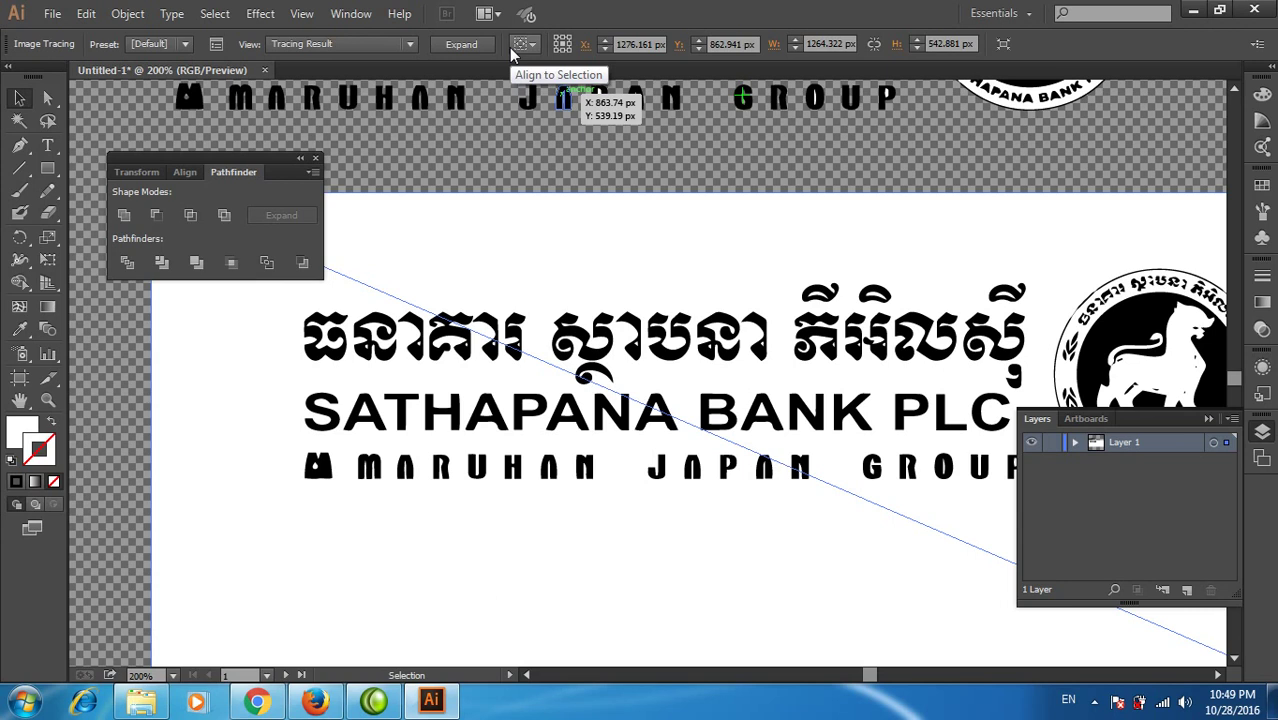
pyautogui.hotkey('ctrl', 'z')
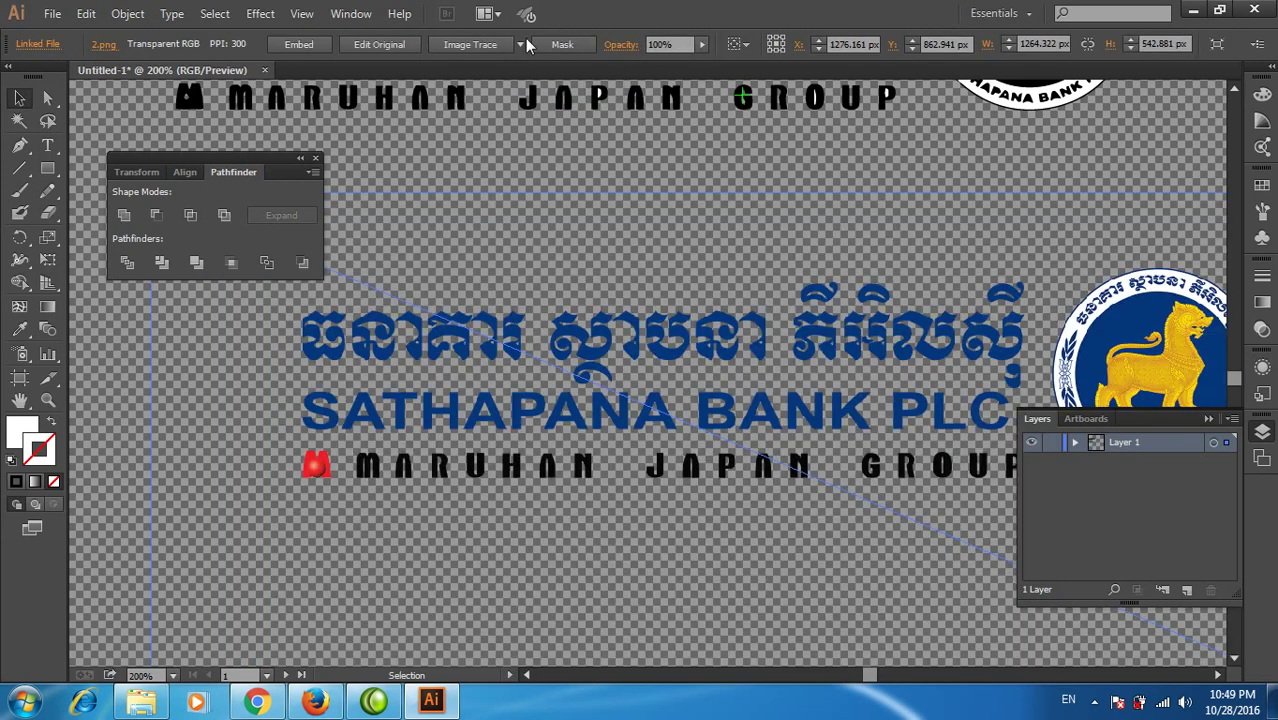
pyautogui.click(521, 45)
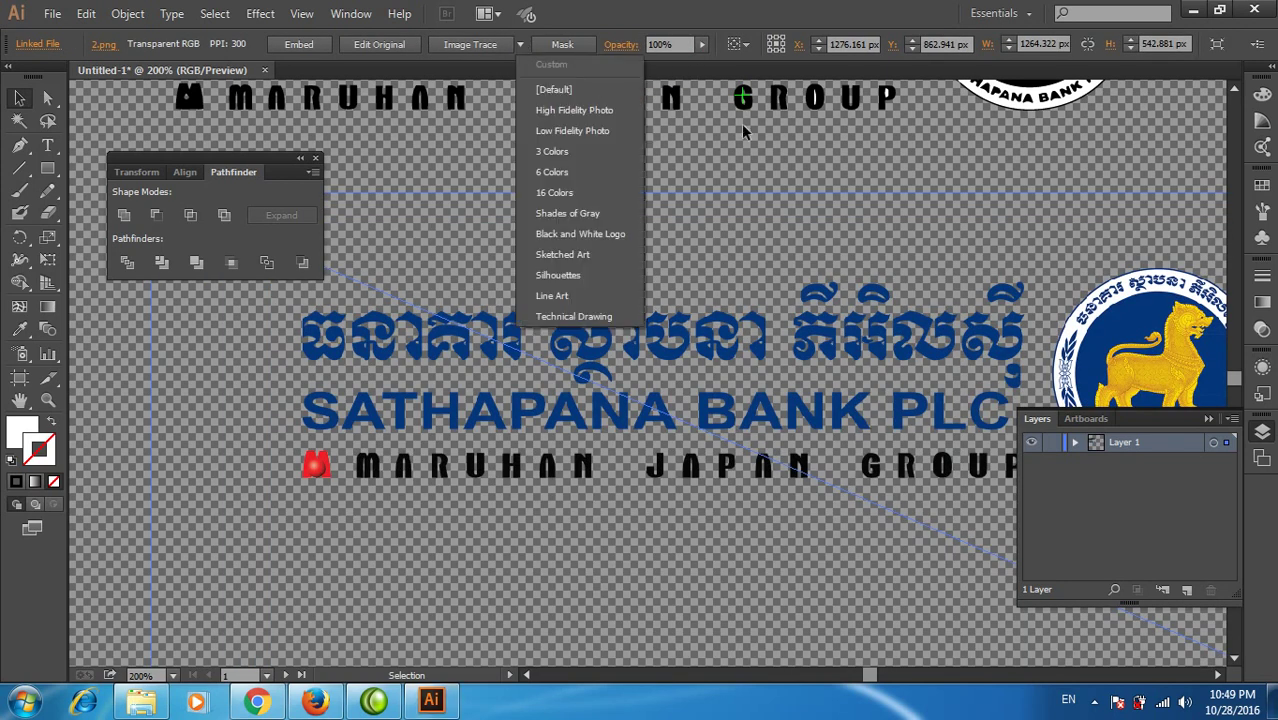
pyautogui.click(693, 15)
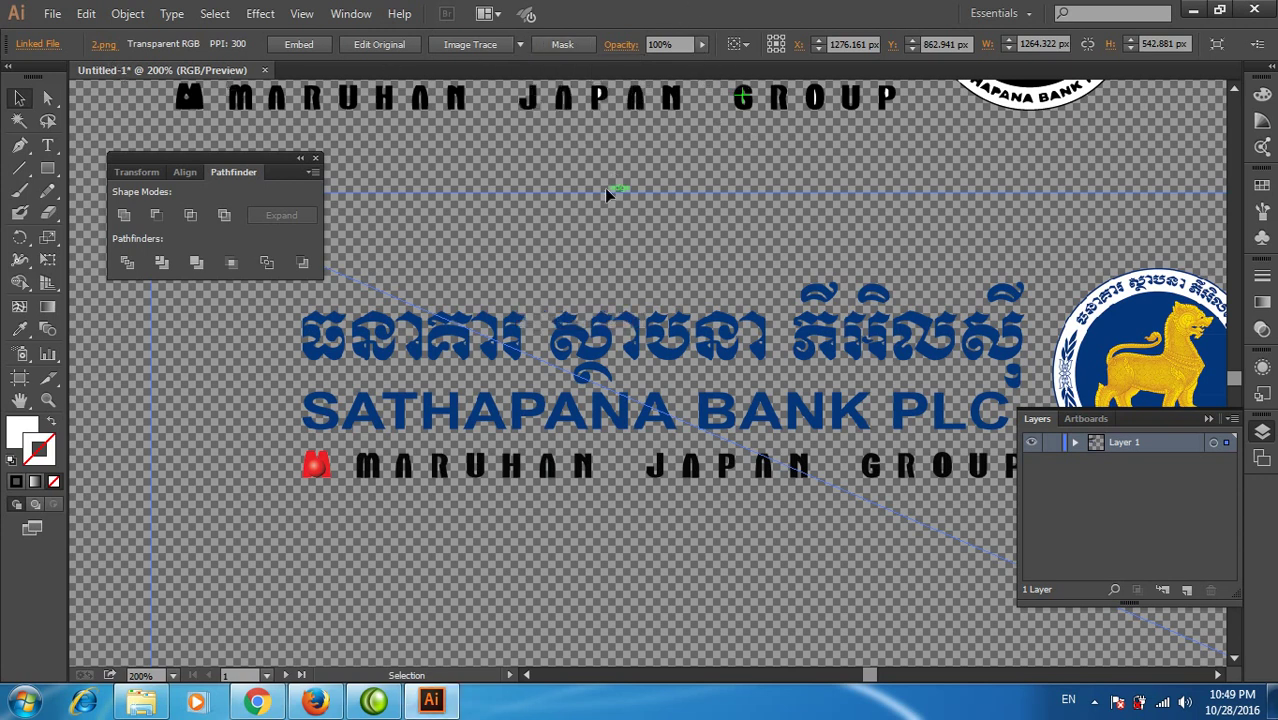
pyautogui.scroll(5, 607, 195)
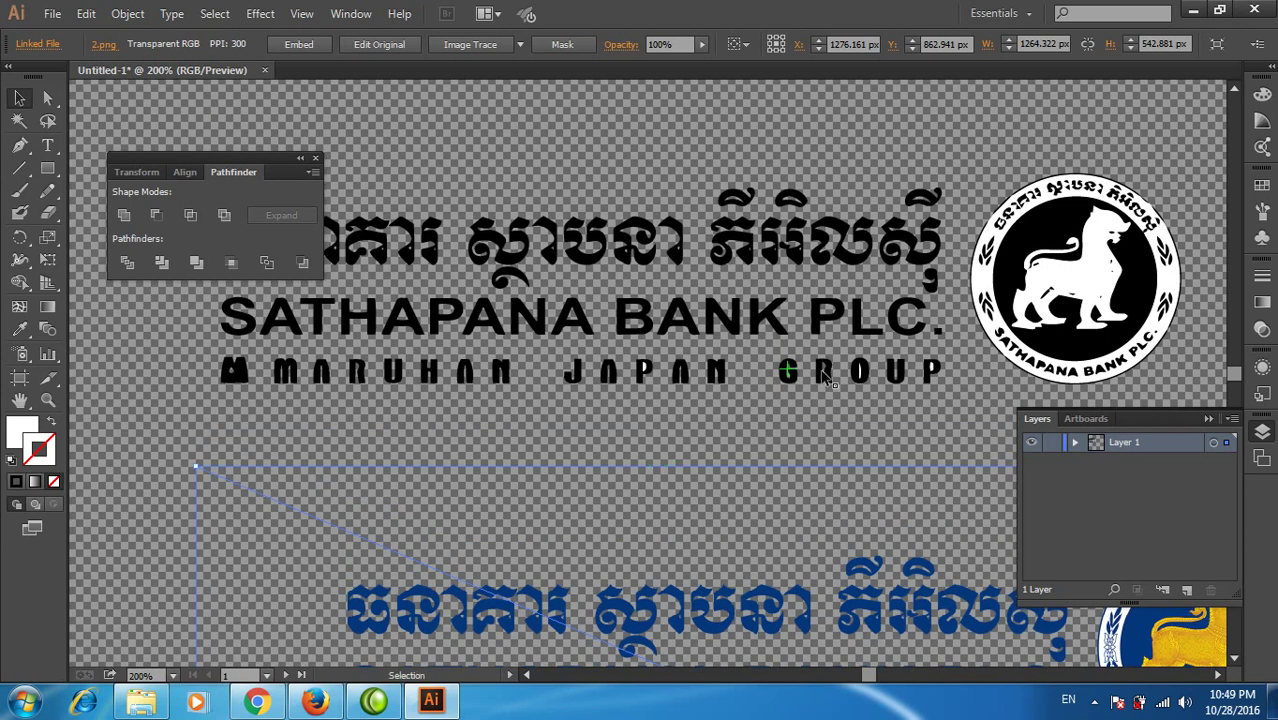
# Delete the round lion emblem from the black traced logo.
pyautogui.scroll(5, 1076, 286)
pyautogui.scroll(-3, 770, 240)
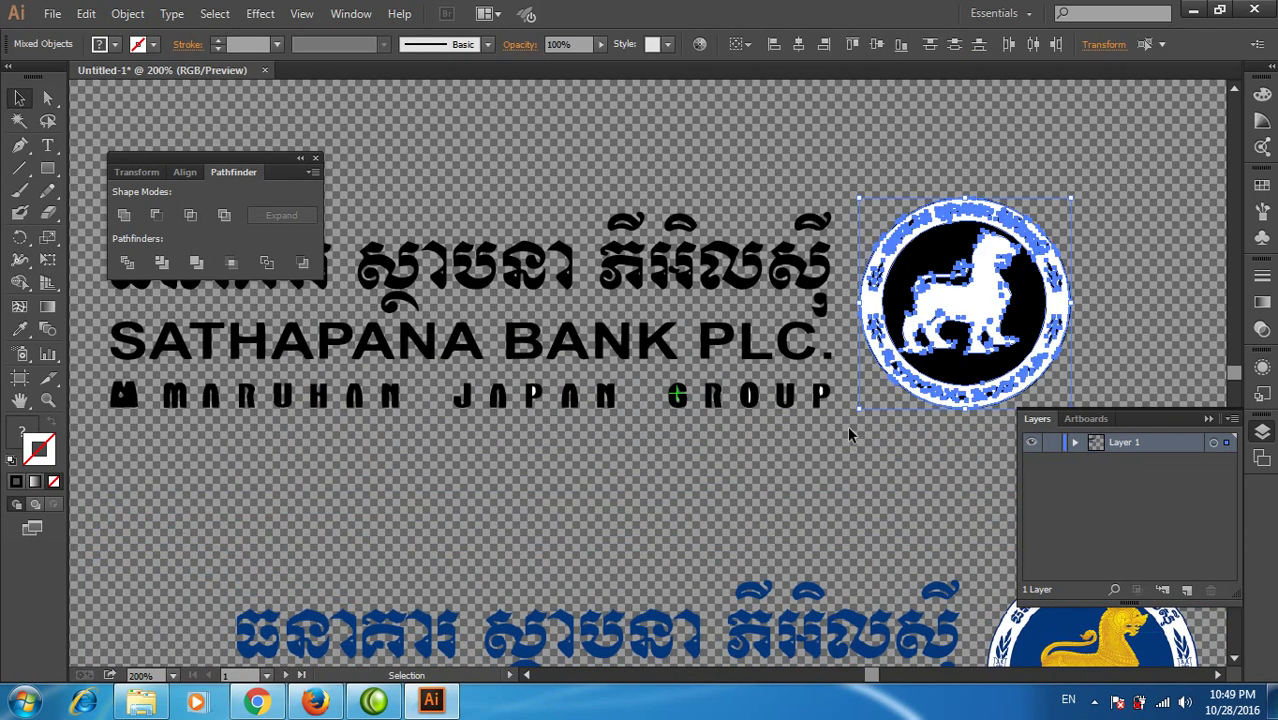
pyautogui.press('Delete')
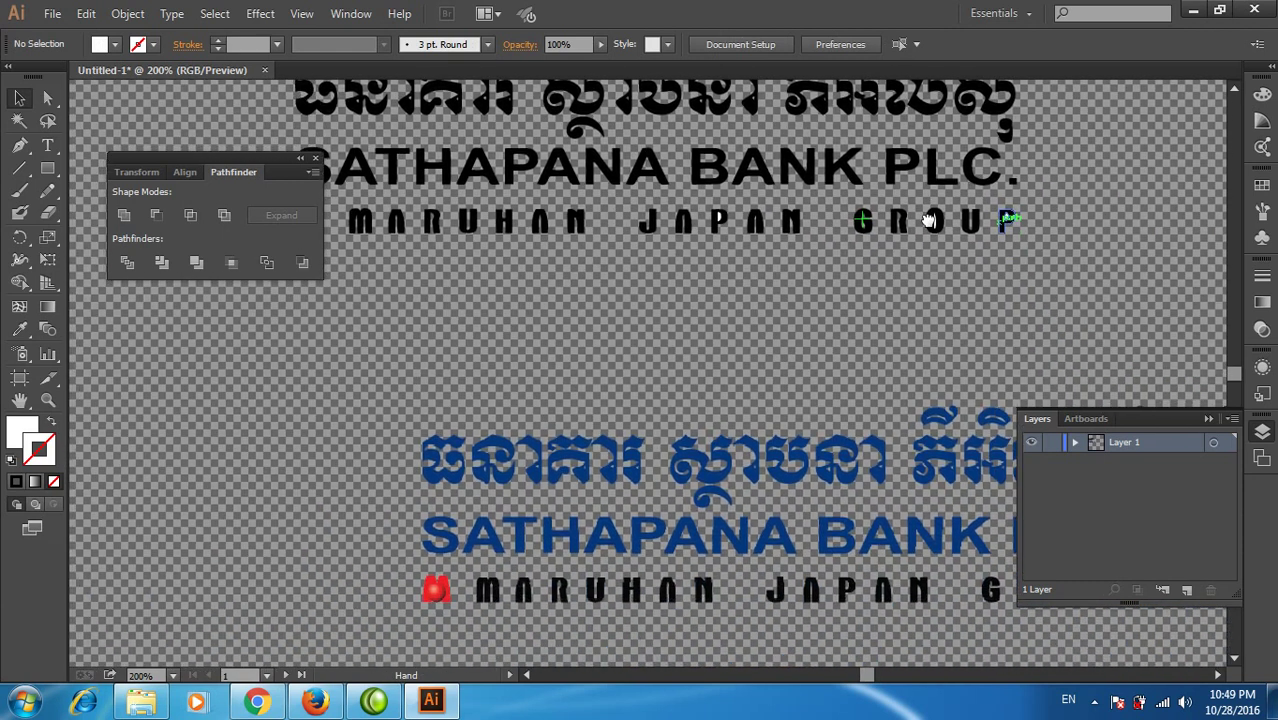
# Zoom in and test-move the letters P, U and JAPAN's P to inspect the lettering.
pyautogui.moveTo(822, 398)
pyautogui.mouseDown()
pyautogui.moveTo(929, 215)
pyautogui.moveTo(921, 250)
pyautogui.mouseUp()
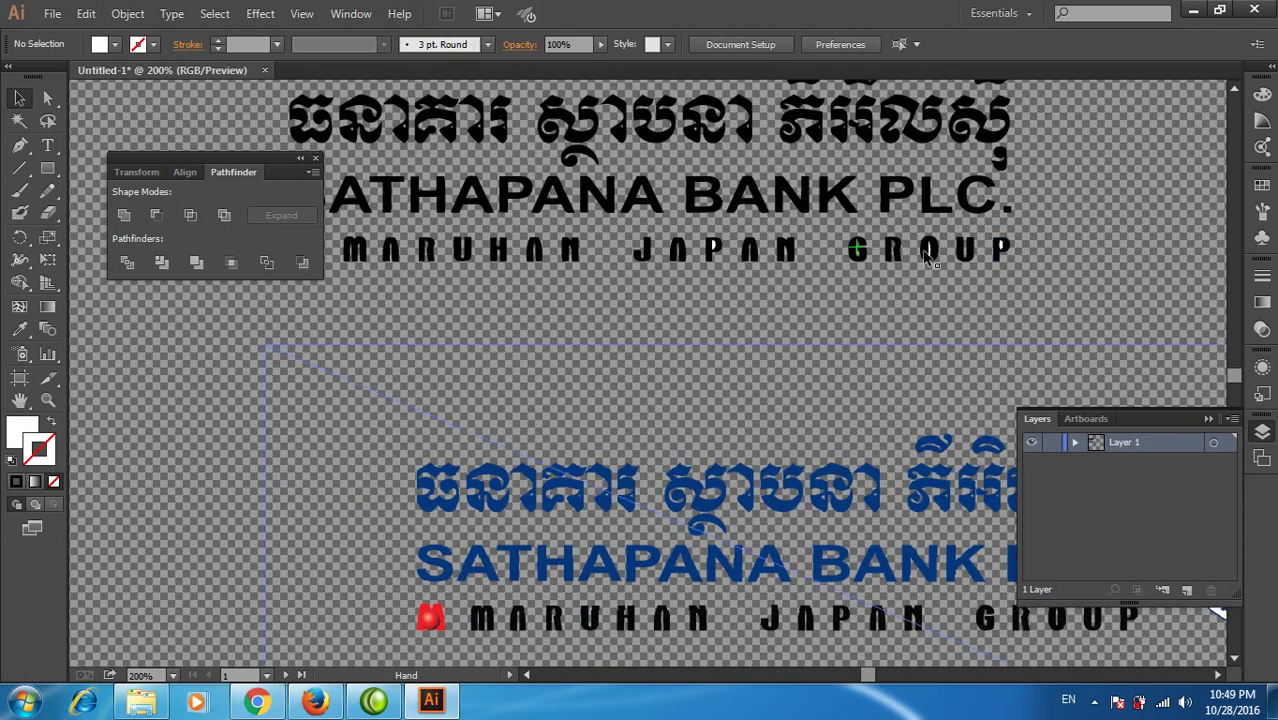
pyautogui.scroll(2, 958, 268)
pyautogui.scroll(1, 801, 294)
pyautogui.scroll(1, 984, 257)
pyautogui.moveTo(962, 258); pyautogui.dragTo(900, 258)
pyautogui.click(668, 283)
pyautogui.moveTo(520, 258); pyautogui.dragTo(524, 258)
pyautogui.click(640, 298)
# Zoom out to 150% and select all the black lettering objects.
pyautogui.moveTo(655, 305)
pyautogui.mouseDown()
pyautogui.moveTo(756, 423)
pyautogui.moveTo(843, 446)
pyautogui.mouseUp()
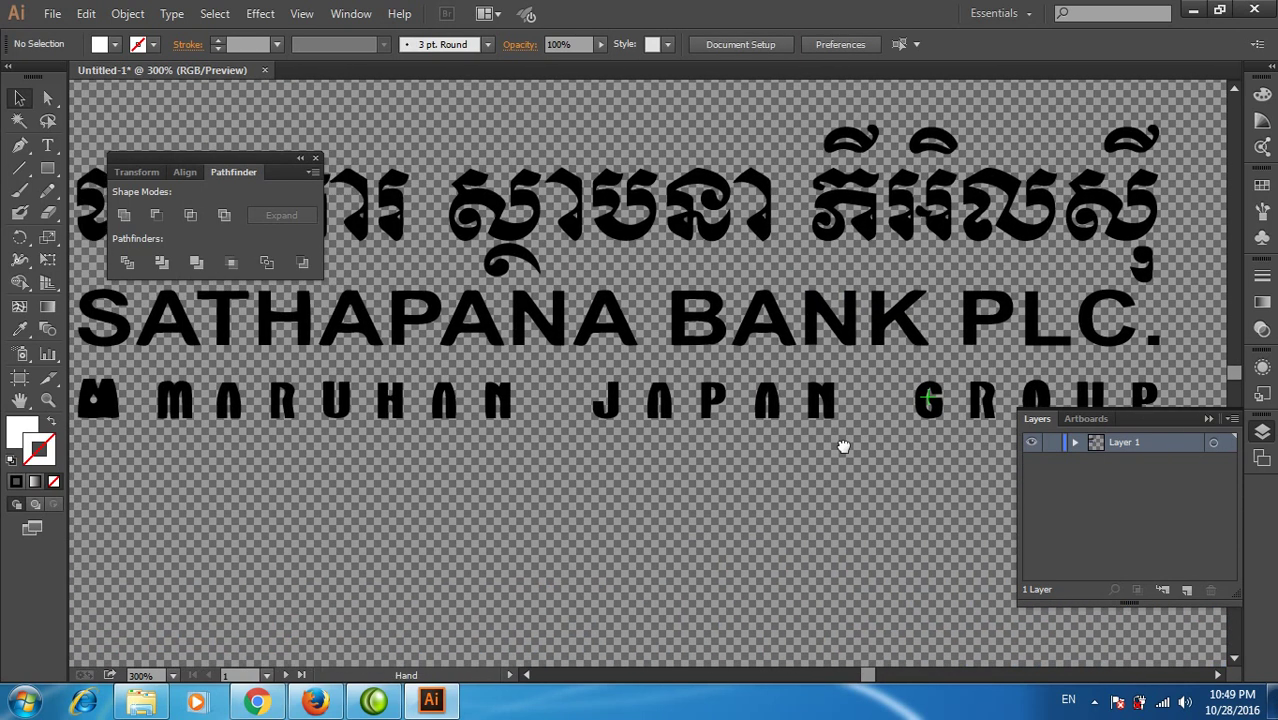
pyautogui.hotkey('ctrl', '-')
pyautogui.hotkey('ctrl', '-')
pyautogui.moveTo(787, 399)
pyautogui.mouseDown()
pyautogui.moveTo(920, 288)
pyautogui.moveTo(967, 366)
pyautogui.mouseUp()
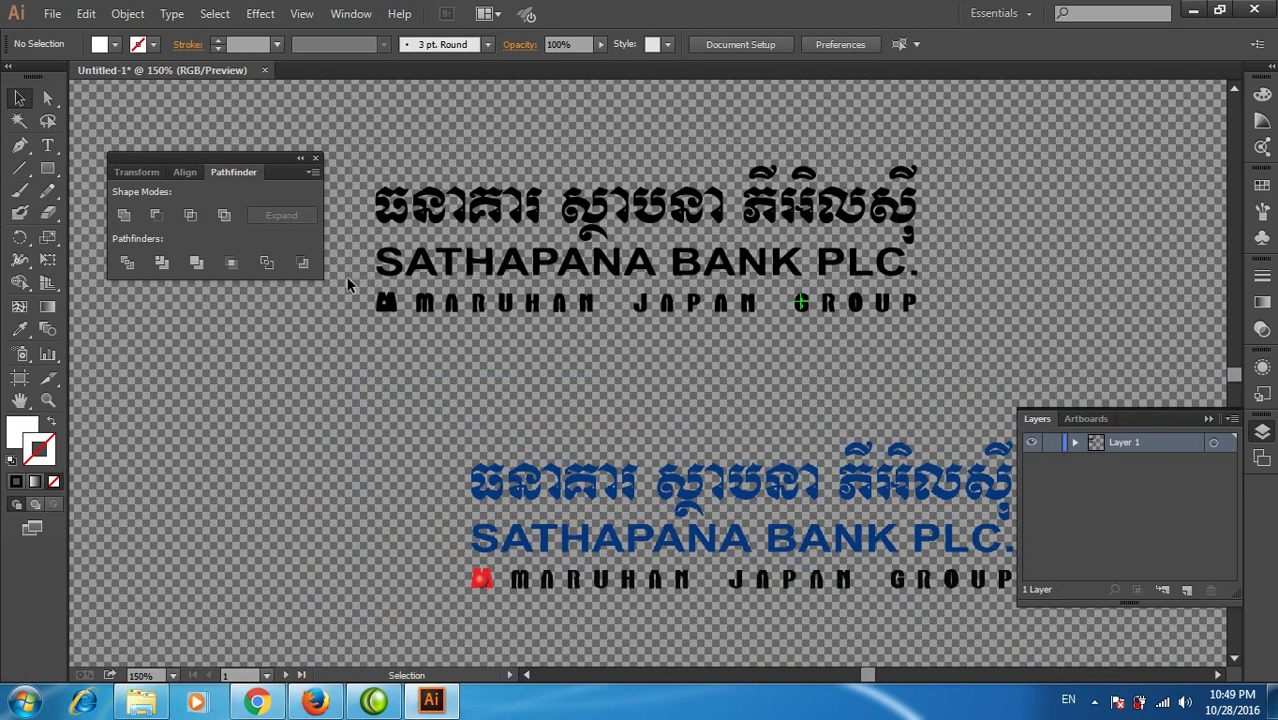
pyautogui.hotkey('ctrl', 'a')
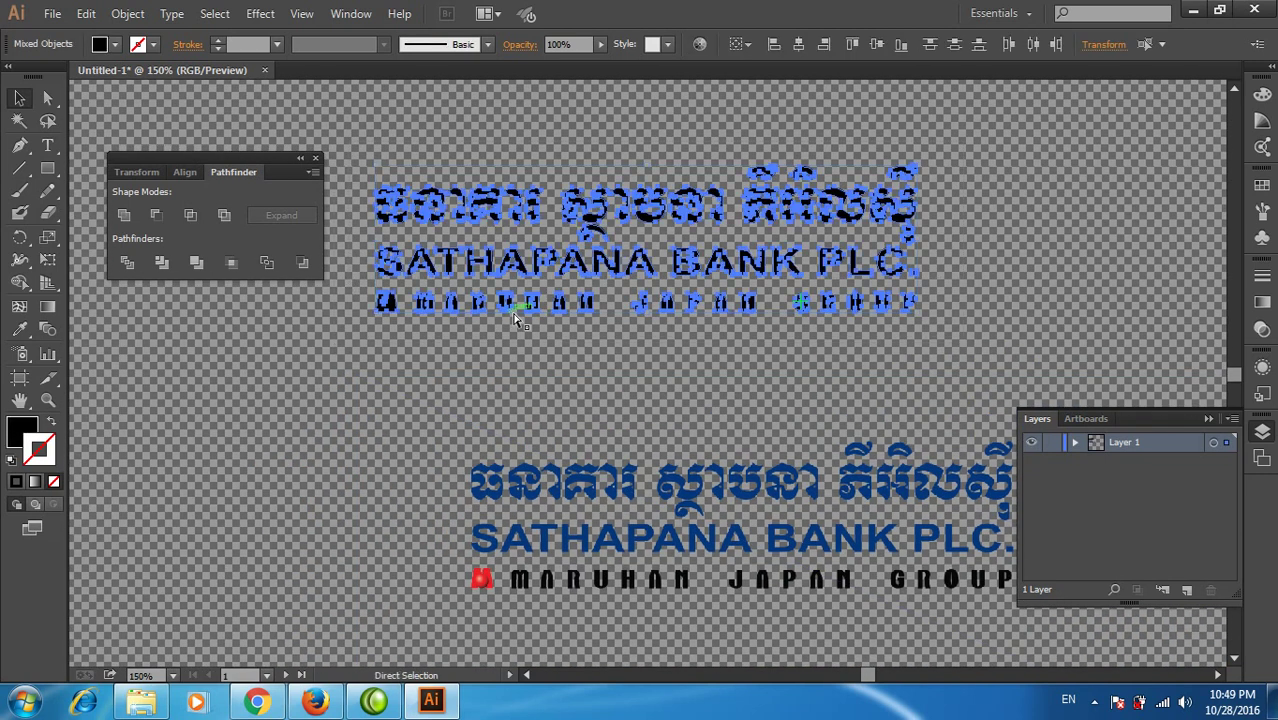
# Create a new 1920×1080 document and paste the copied lettering into it.
pyautogui.hotkey('ctrl', 'n')
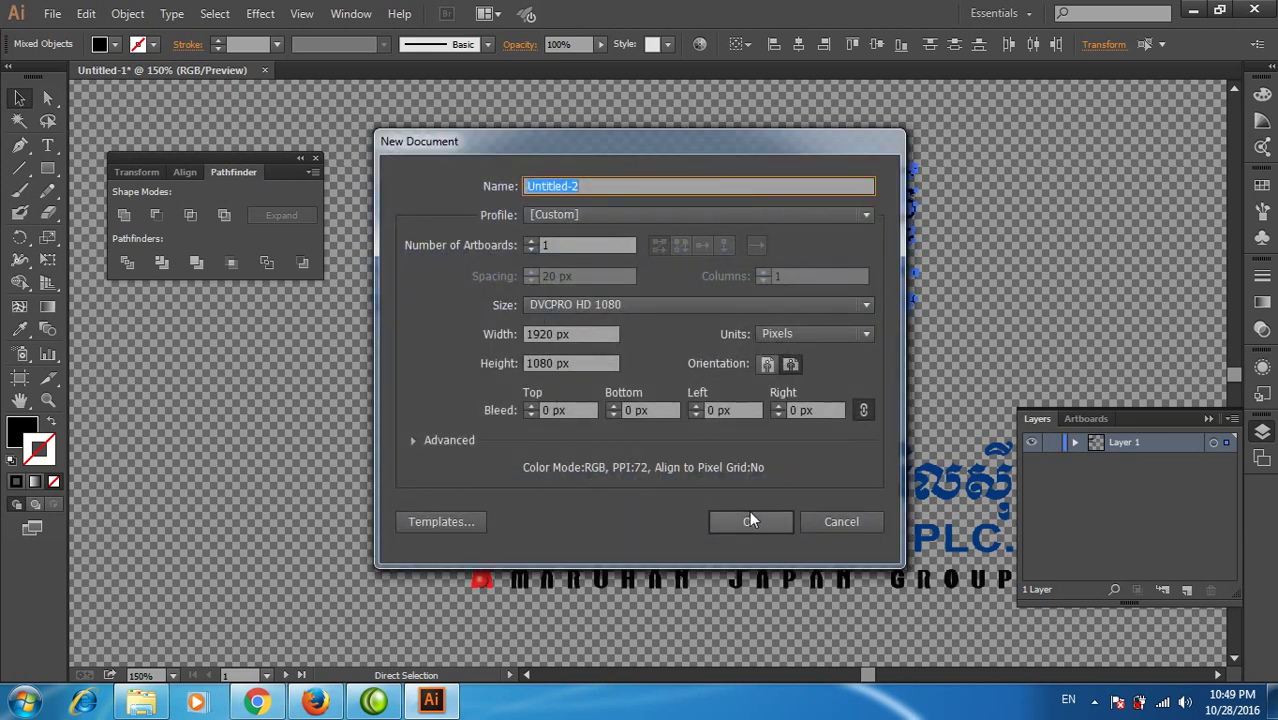
pyautogui.click(749, 512)
pyautogui.hotkey('ctrl', 'v')
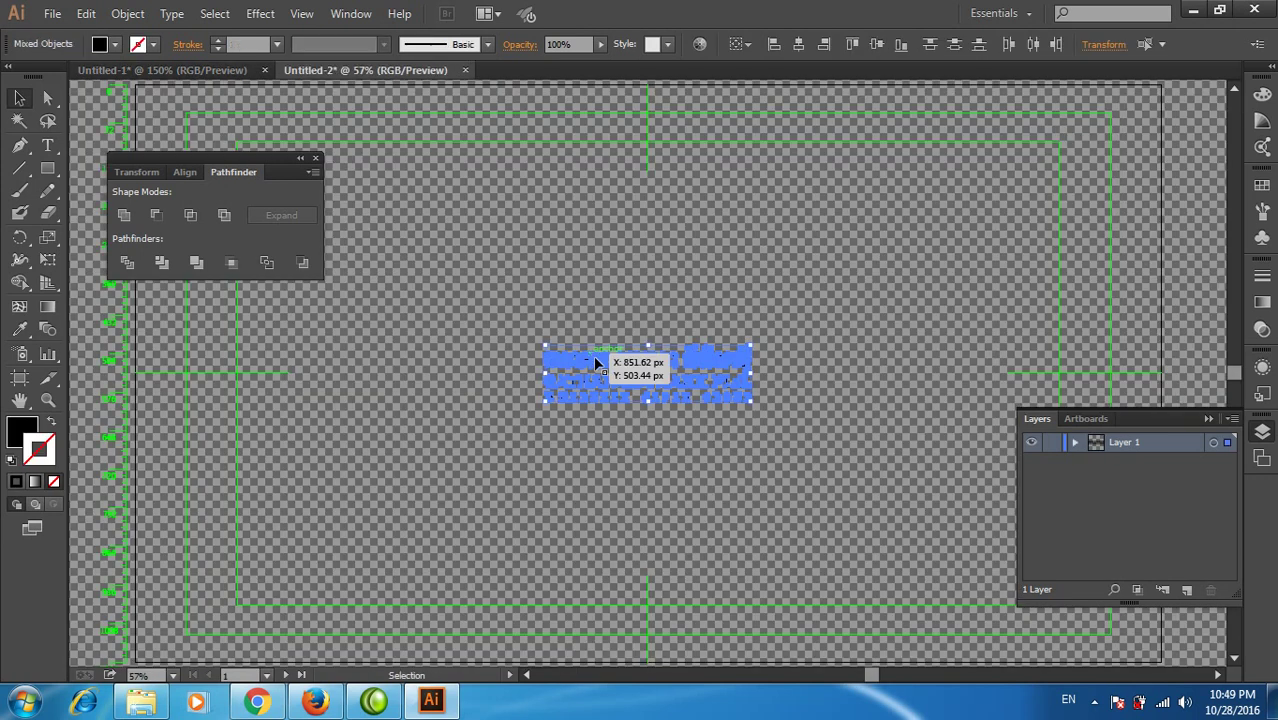
# Enlarge the pasted lettering, move it by exact offsets and centre it on the artboard.
pyautogui.moveTo(753, 403); pyautogui.dragTo(916, 445)
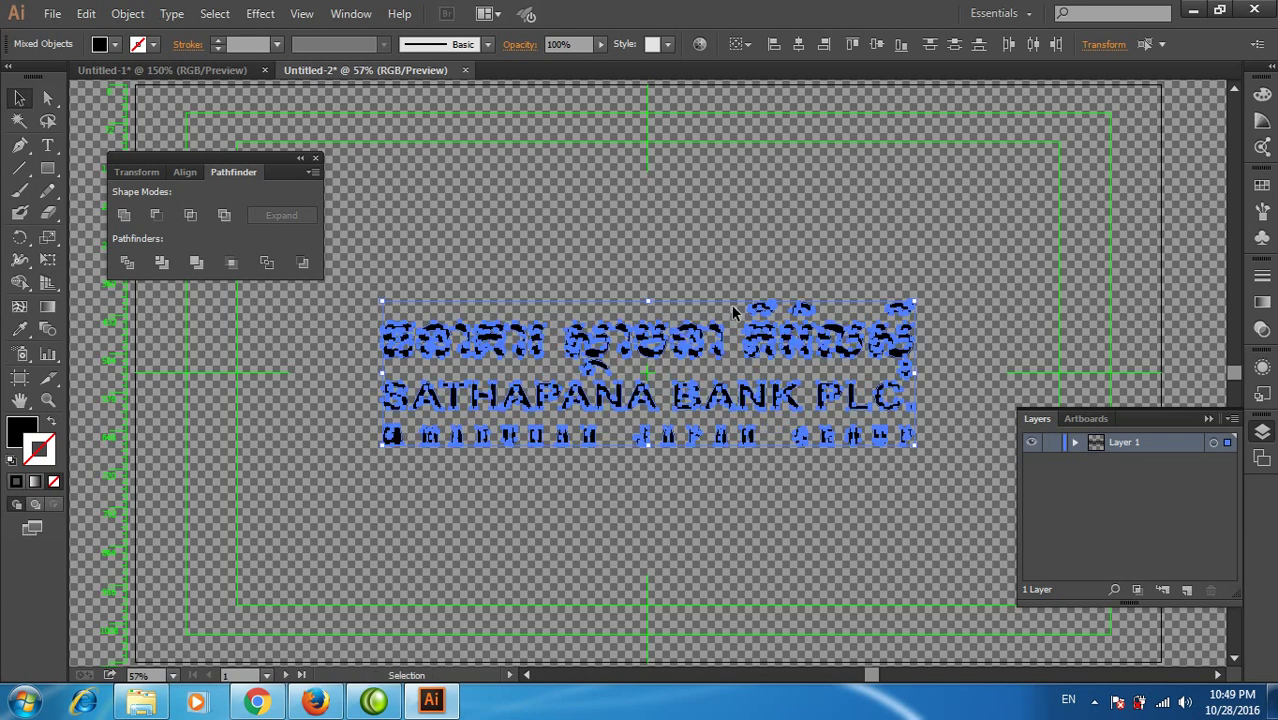
pyautogui.press('Return')
pyautogui.click(650, 489)
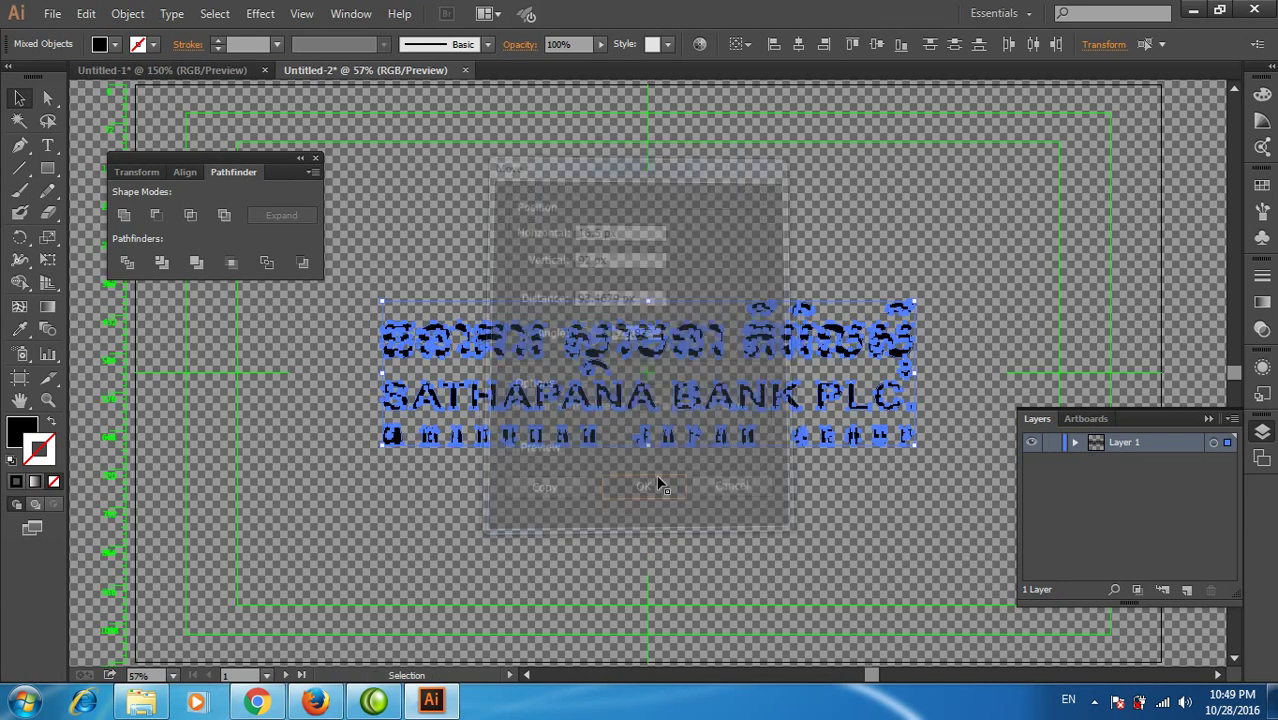
pyautogui.moveTo(671, 390); pyautogui.dragTo(660, 331)
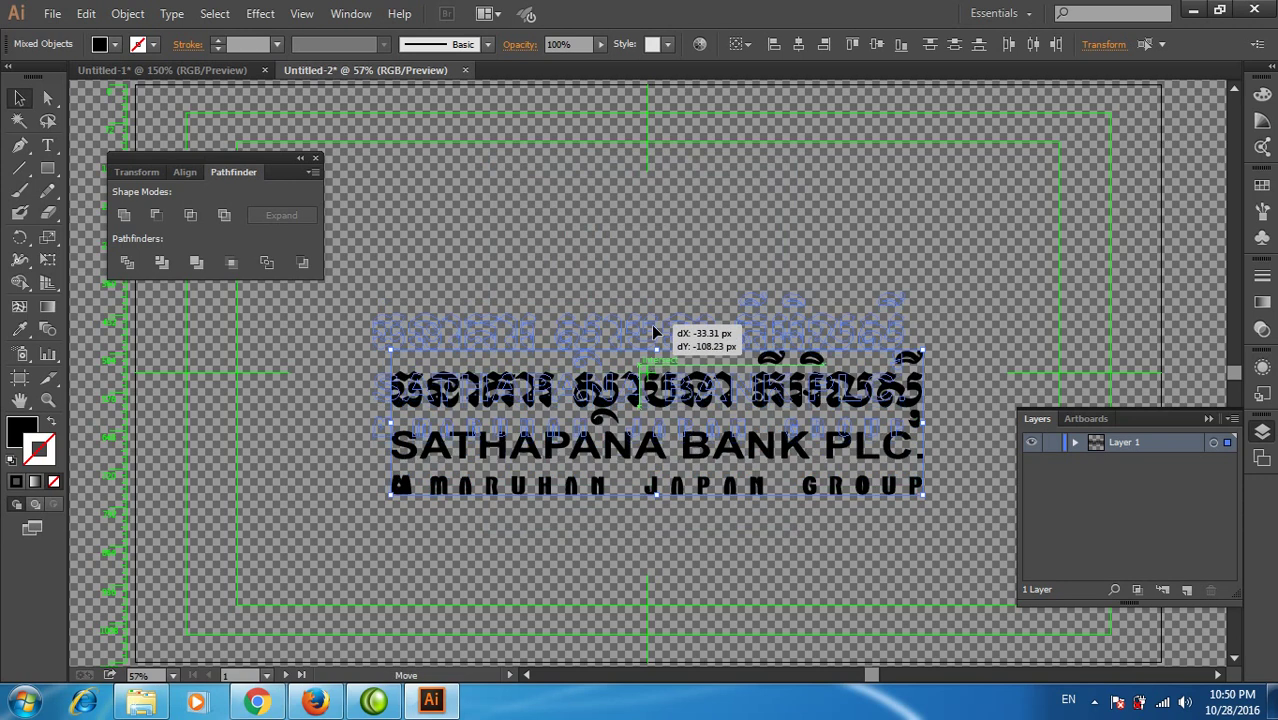
pyautogui.click(716, 231)
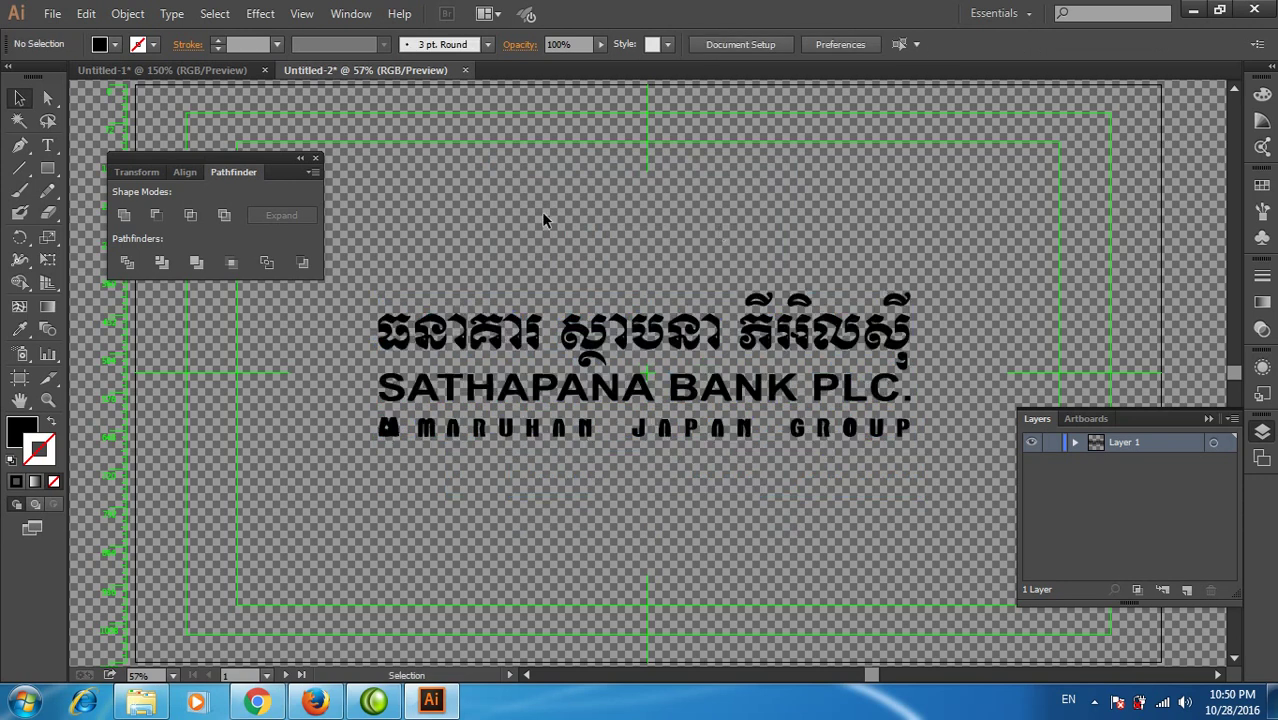
# In Save As, browse to the SATHAPANA Bank Plc Spot 2016 project folder on the Desktop.
pyautogui.click(52, 13)
pyautogui.click(120, 188)
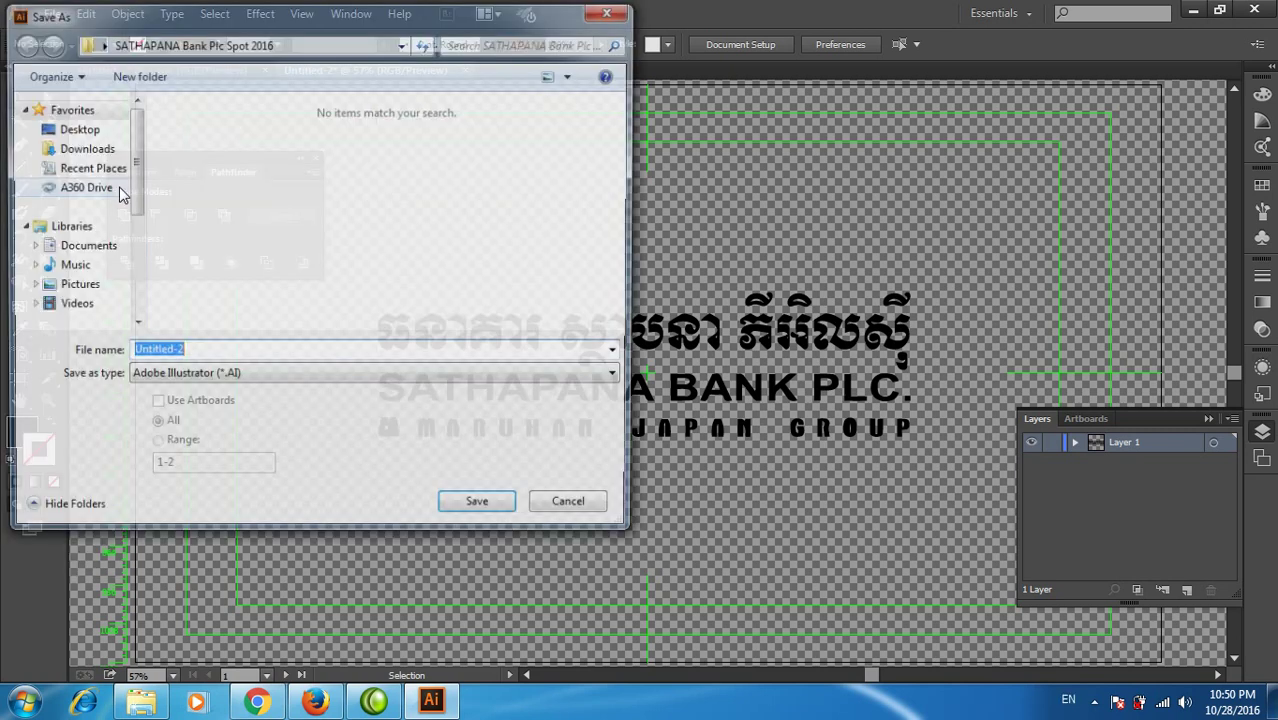
pyautogui.click(228, 44)
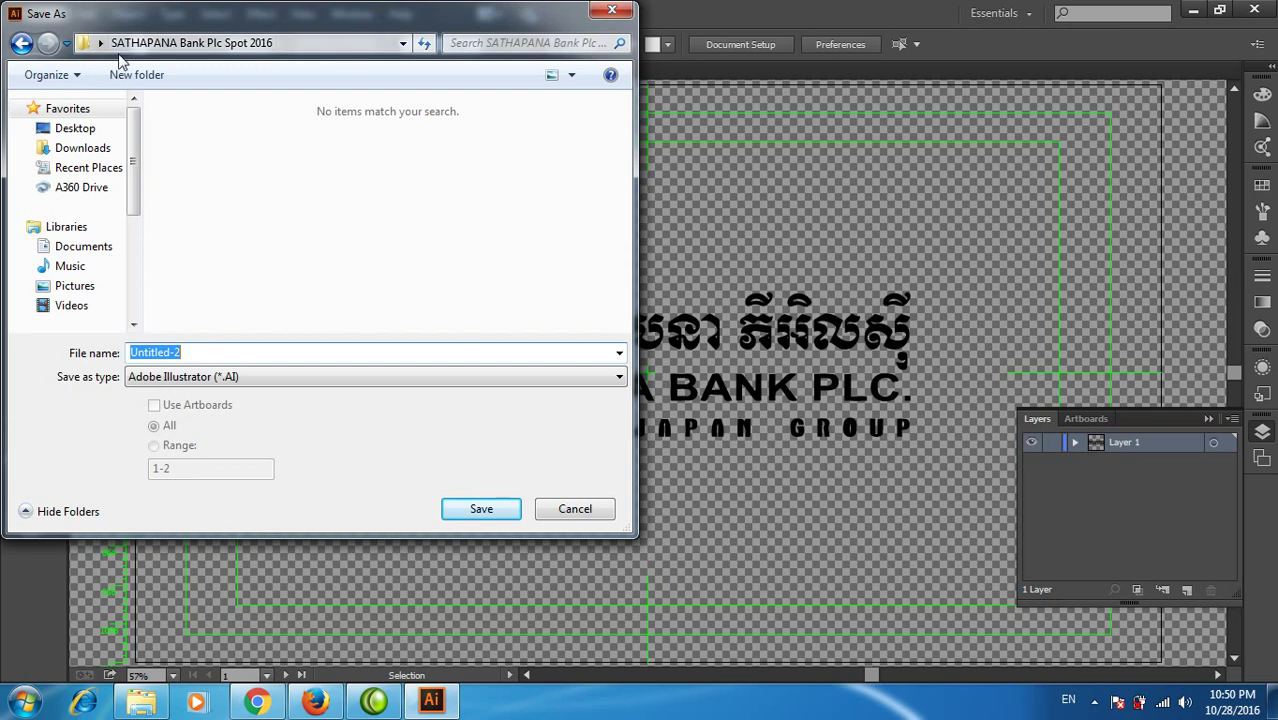
pyautogui.click(17, 45)
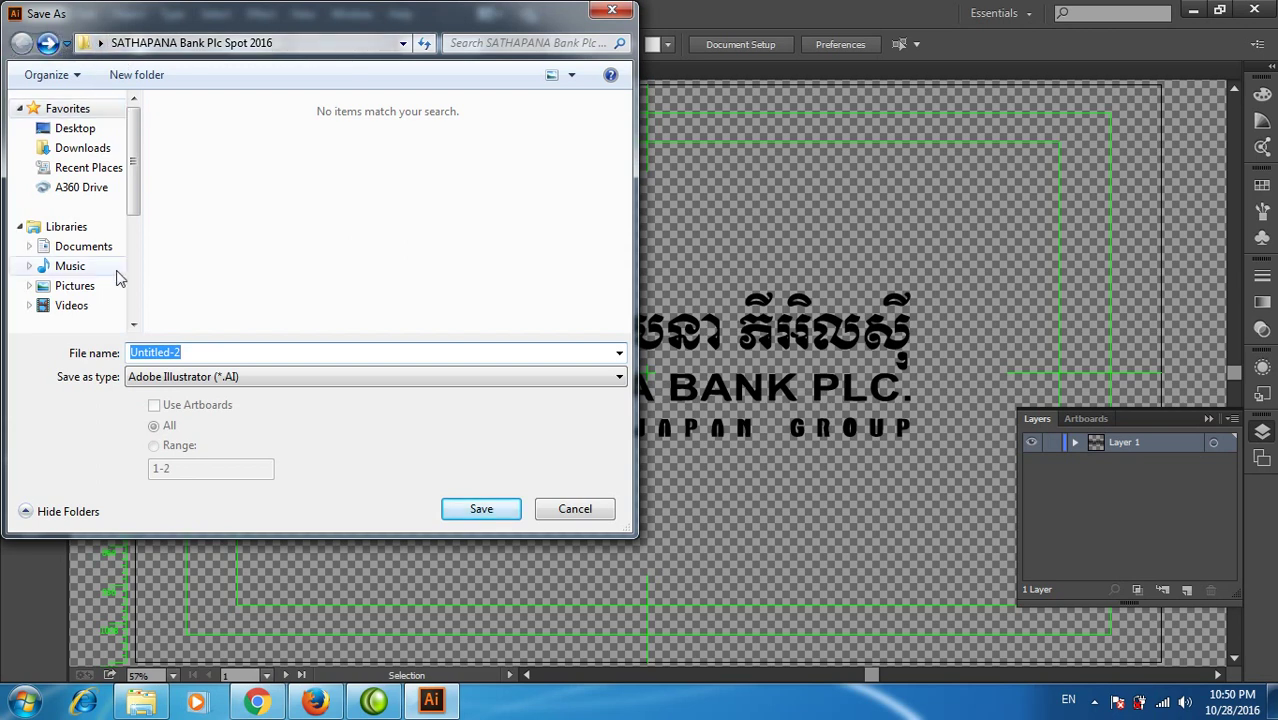
pyautogui.click(78, 130)
pyautogui.click(205, 266)
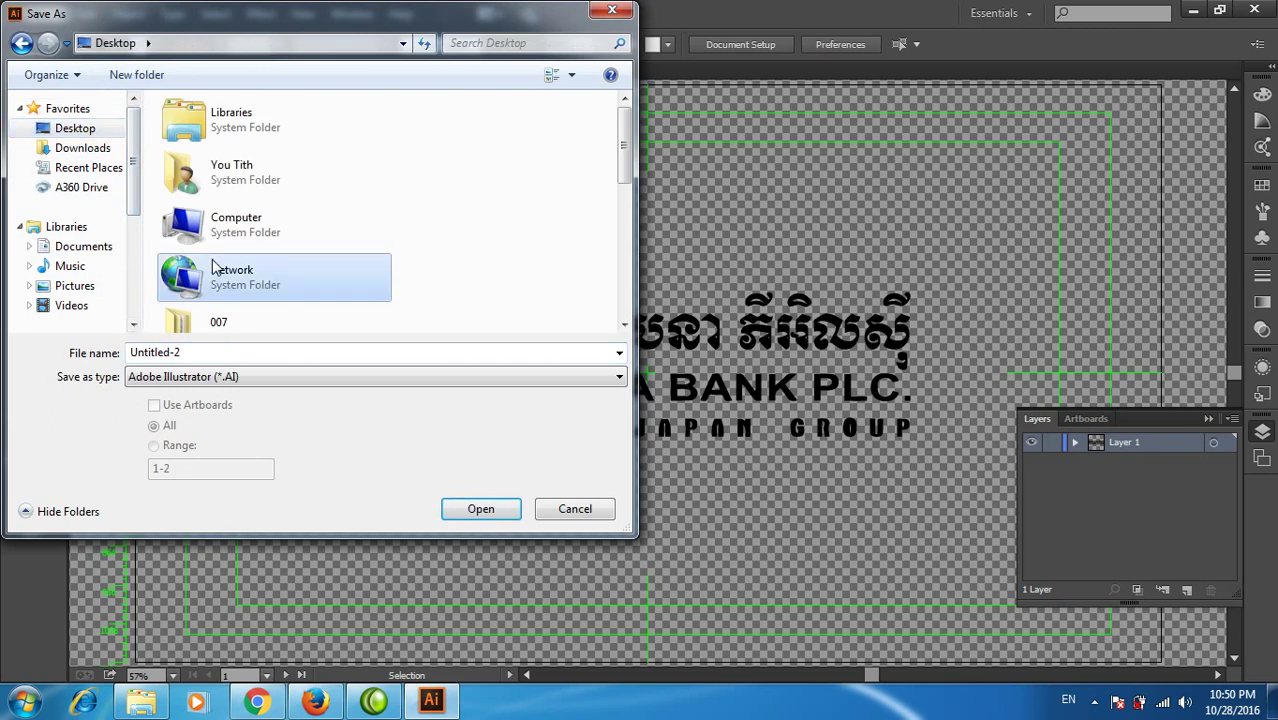
pyautogui.scroll(-5, 250, 258)
pyautogui.click(295, 262)
pyautogui.click(403, 262)
pyautogui.doubleClick(310, 266)
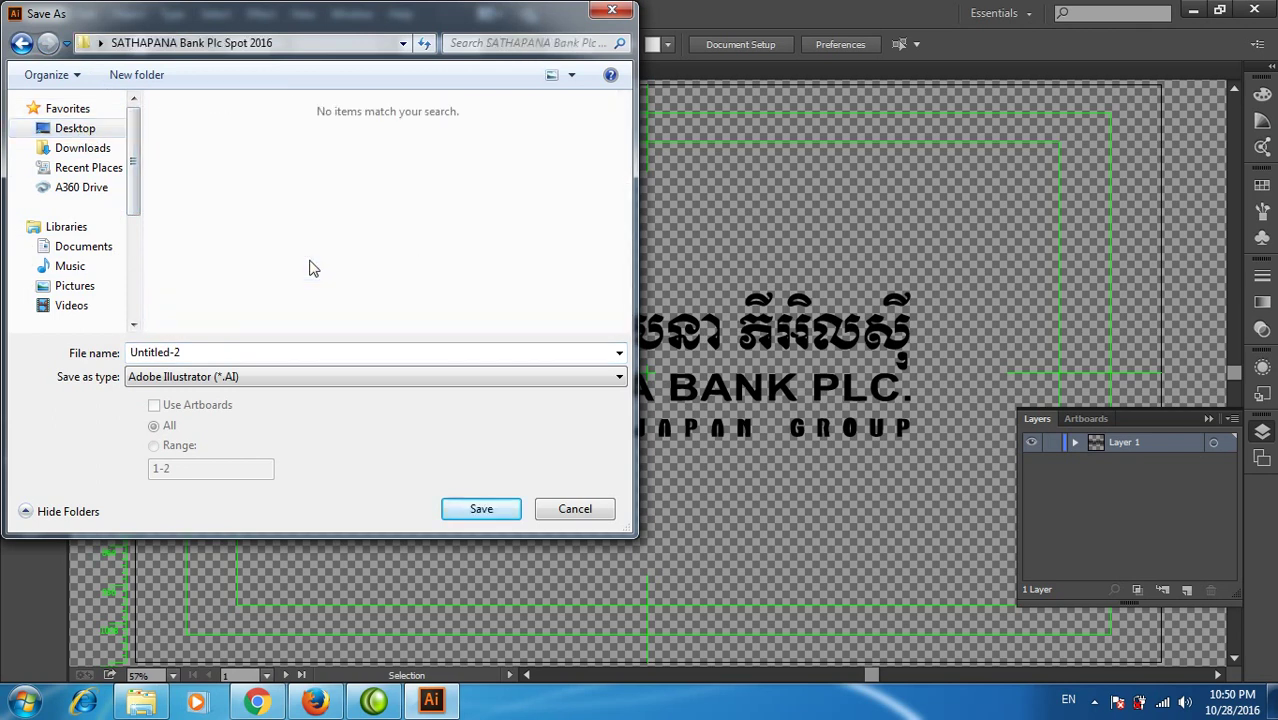
# Create a new folder named 'File AI' in the project folder and open it.
pyautogui.write('File')
pyautogui.press('Return')
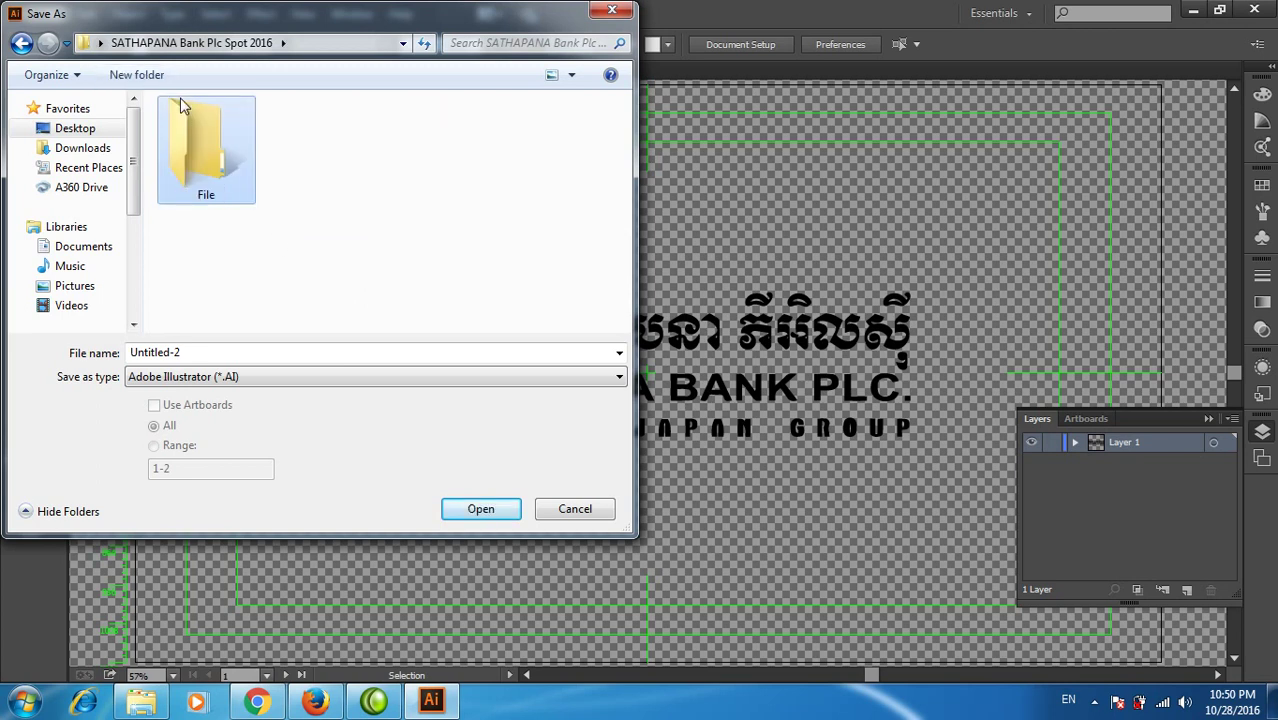
pyautogui.click(214, 195)
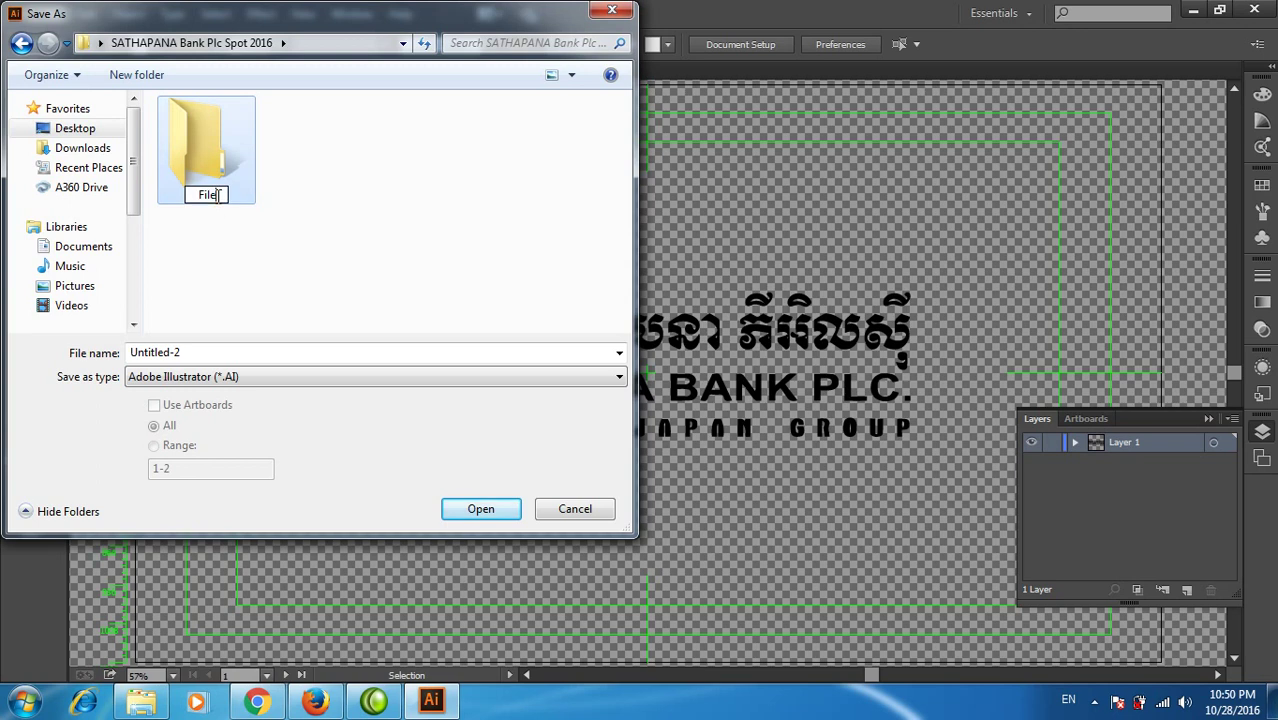
pyautogui.write('AI')
pyautogui.press('Return')
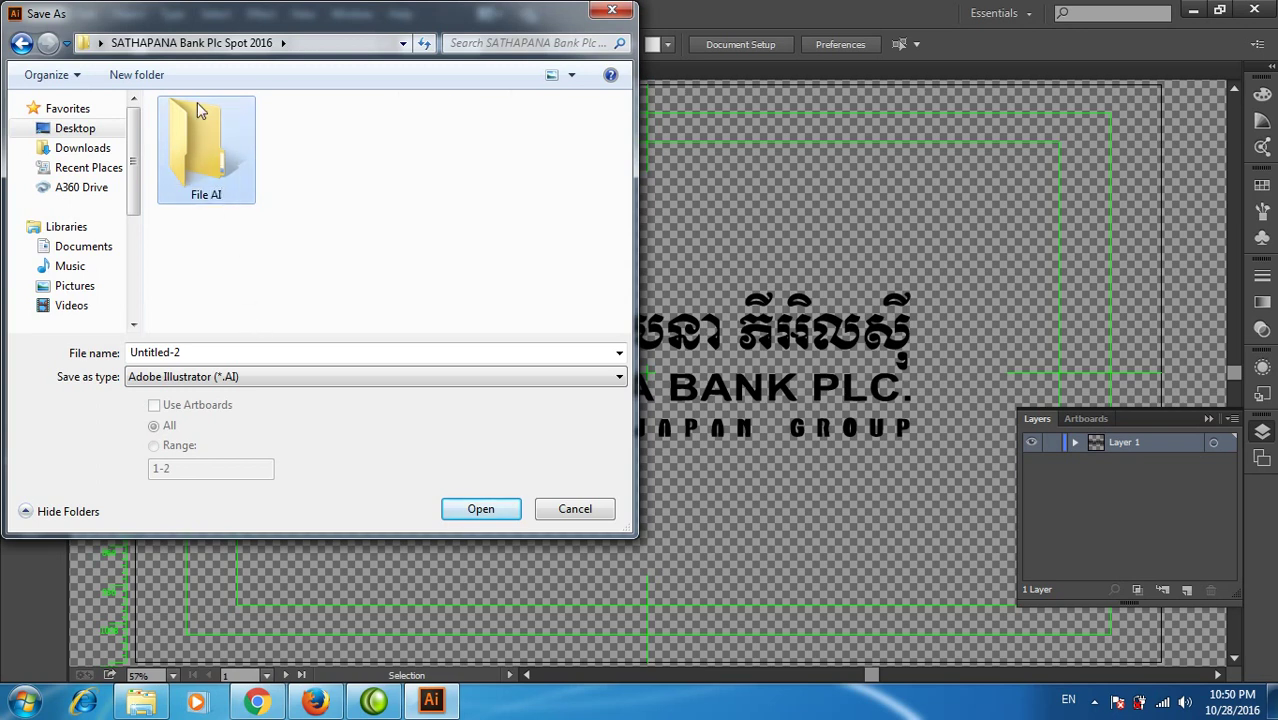
pyautogui.doubleClick(198, 110)
# Name the file Logo SATHAPANA Bank Plc Spot 2016 and confirm the save.
pyautogui.doubleClick(225, 354)
pyautogui.write('L')
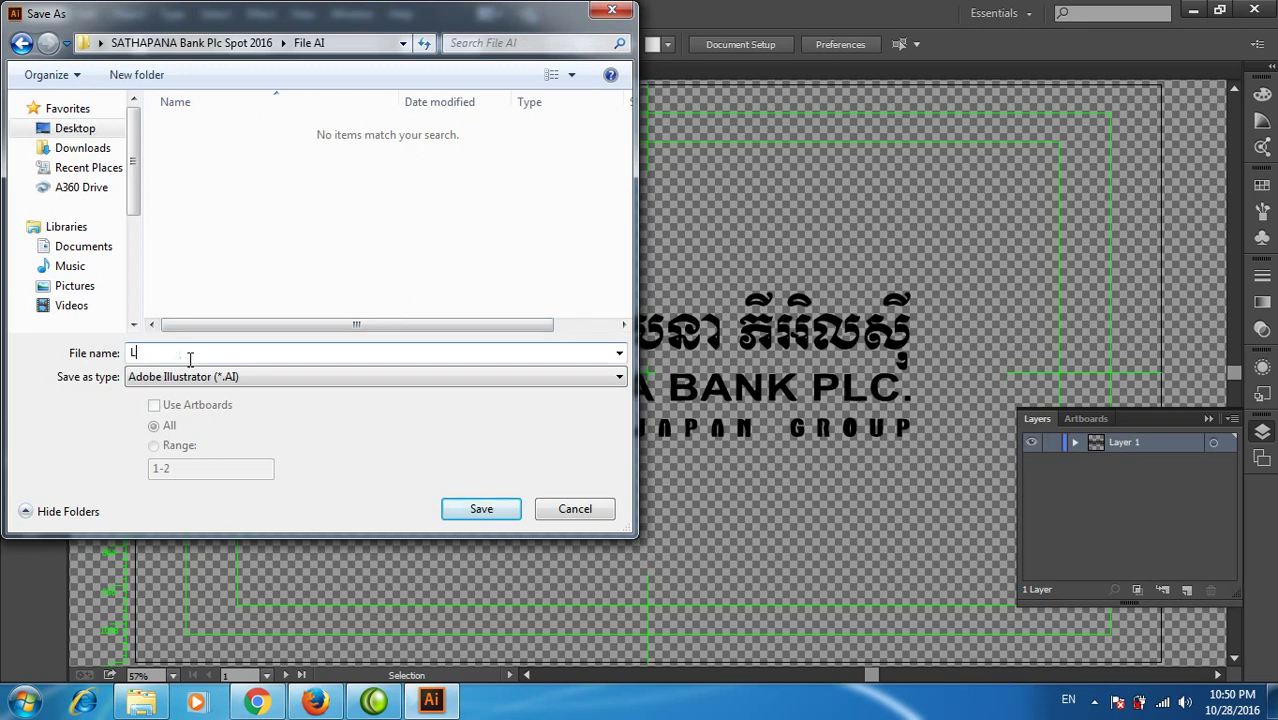
pyautogui.write('ogo SATHAPANA Bank Plc Spot 2016')
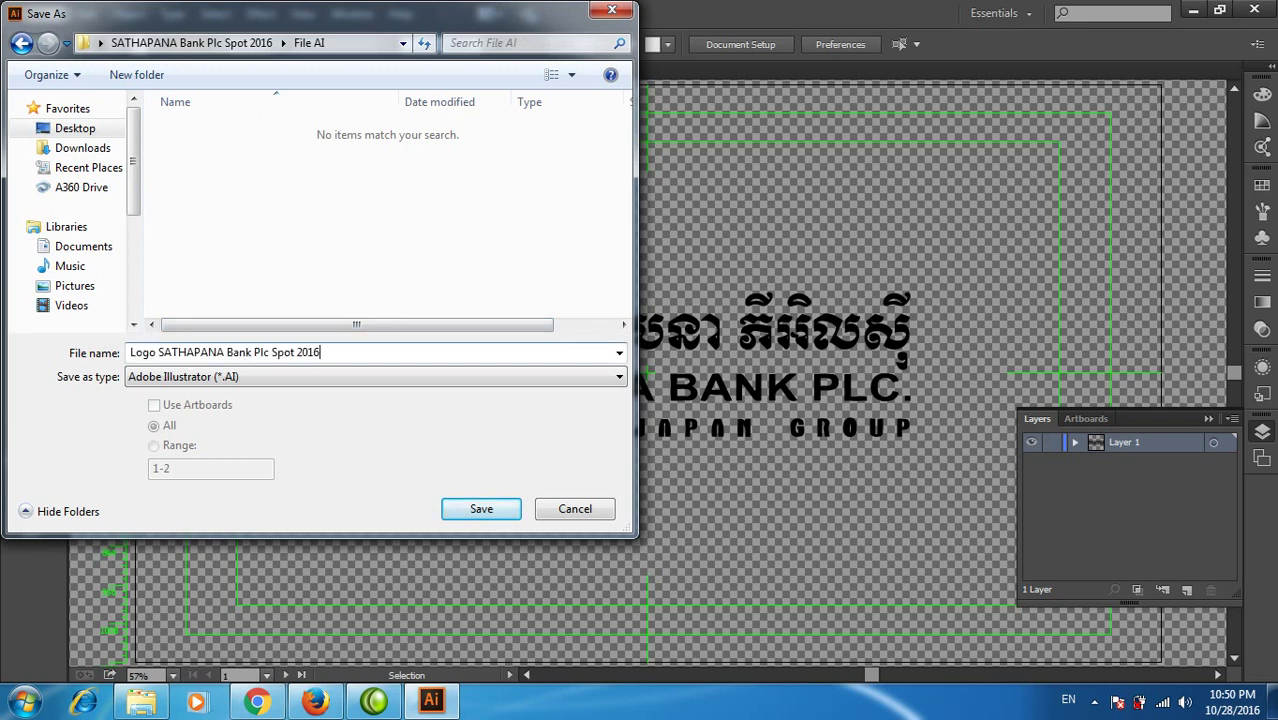
pyautogui.press('Return')
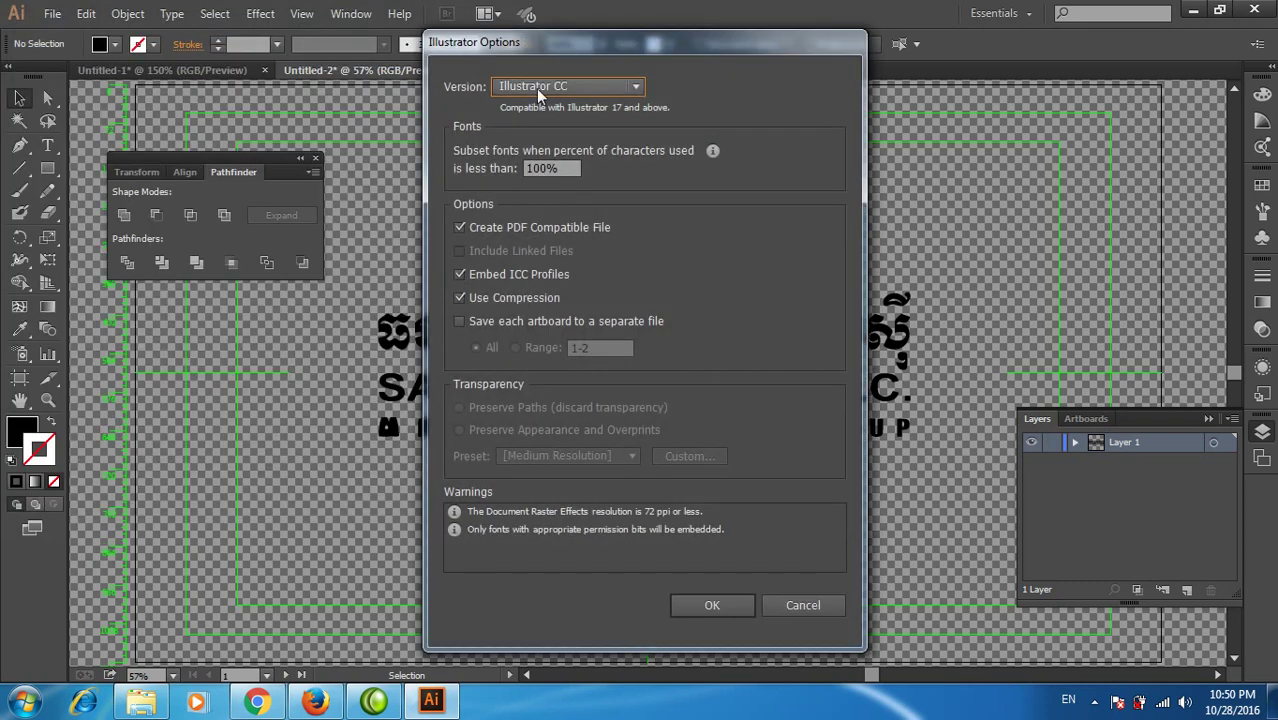
# Set the Illustrator Options version to Illustrator 8 and confirm the save options.
pyautogui.click(565, 86)
pyautogui.click(561, 318)
pyautogui.click(702, 587)
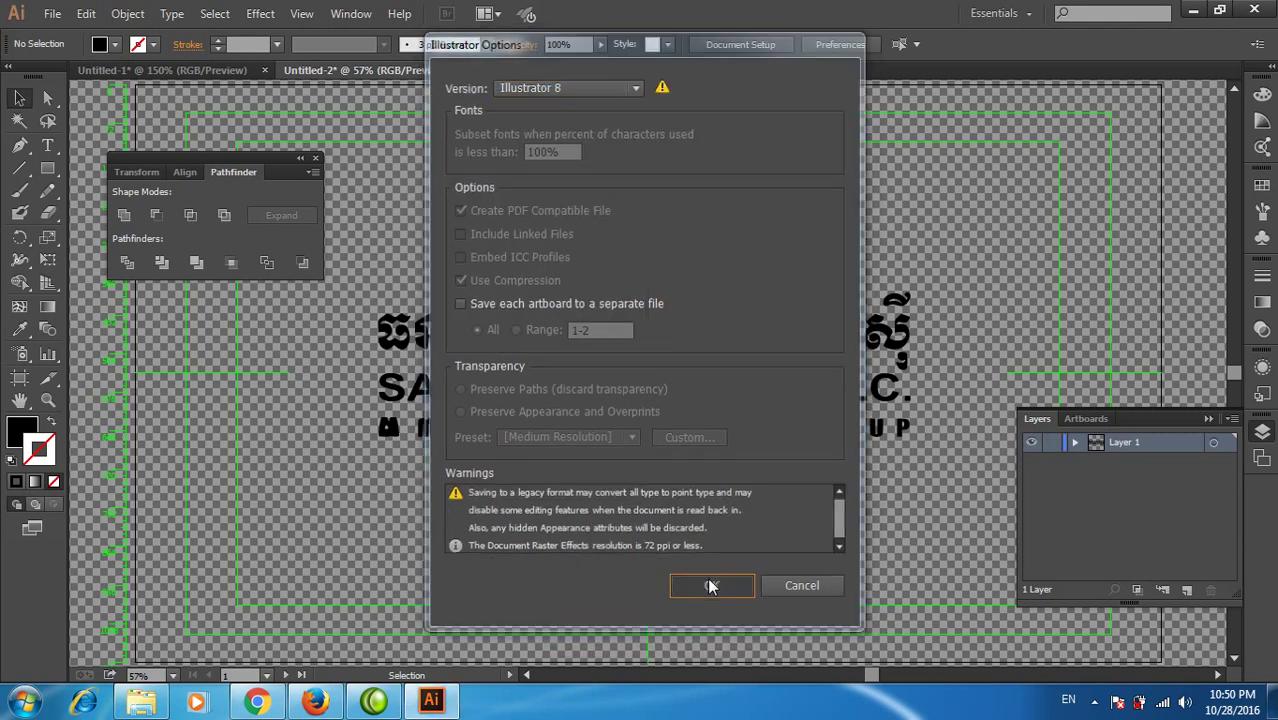